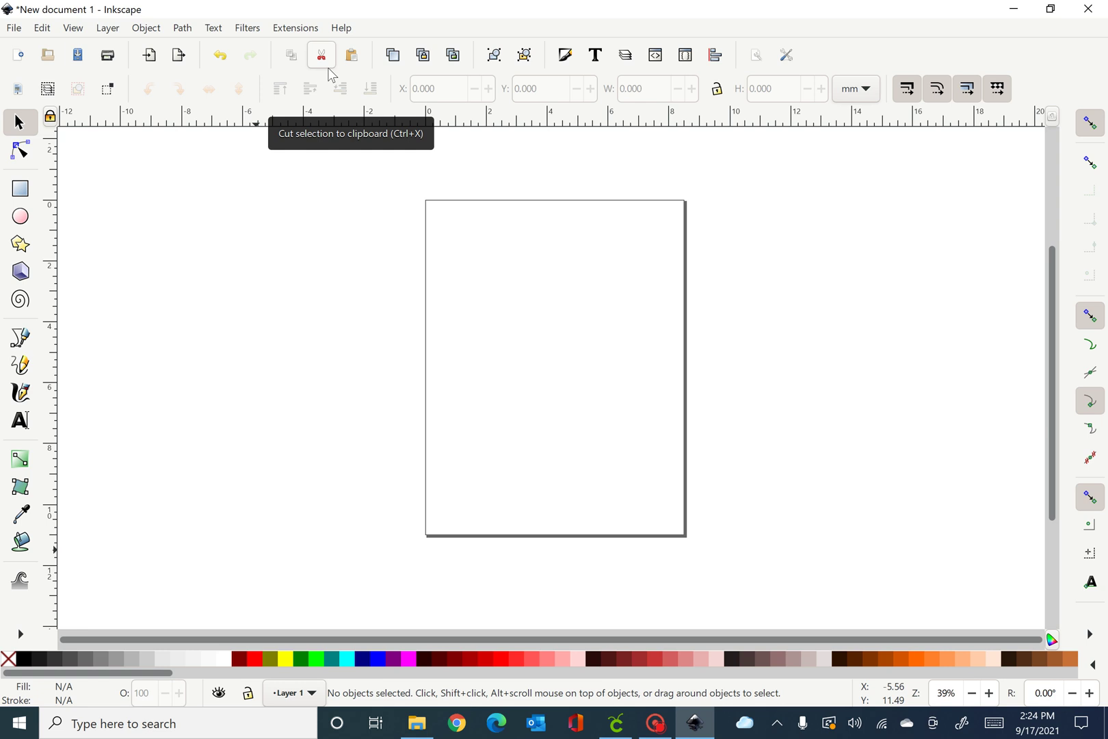
# Import the "simple pelican" image from Downloads and move it over the page
pyautogui.click(13, 28)
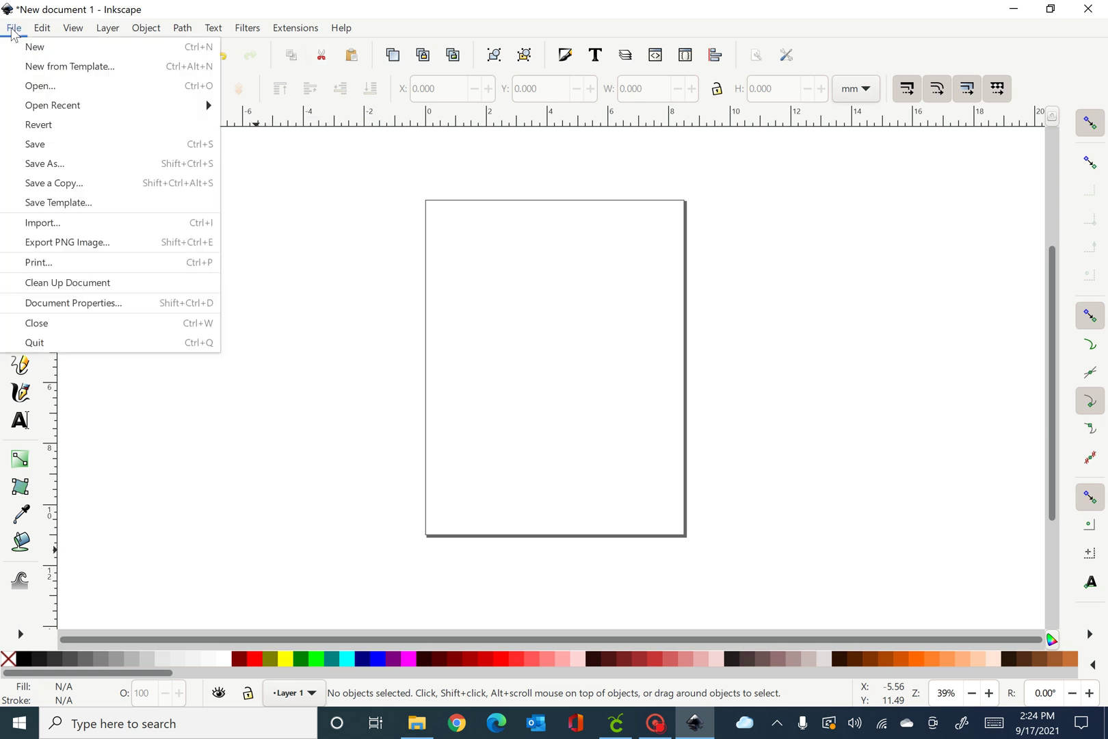
pyautogui.click(99, 226)
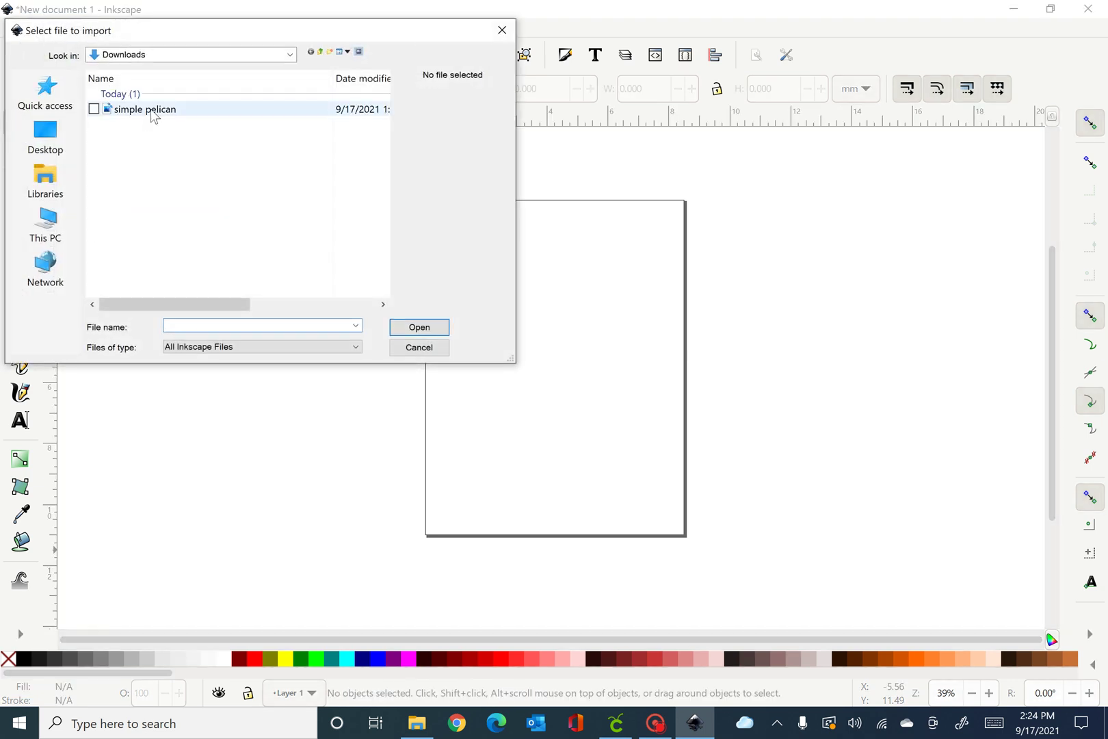
pyautogui.click(155, 114)
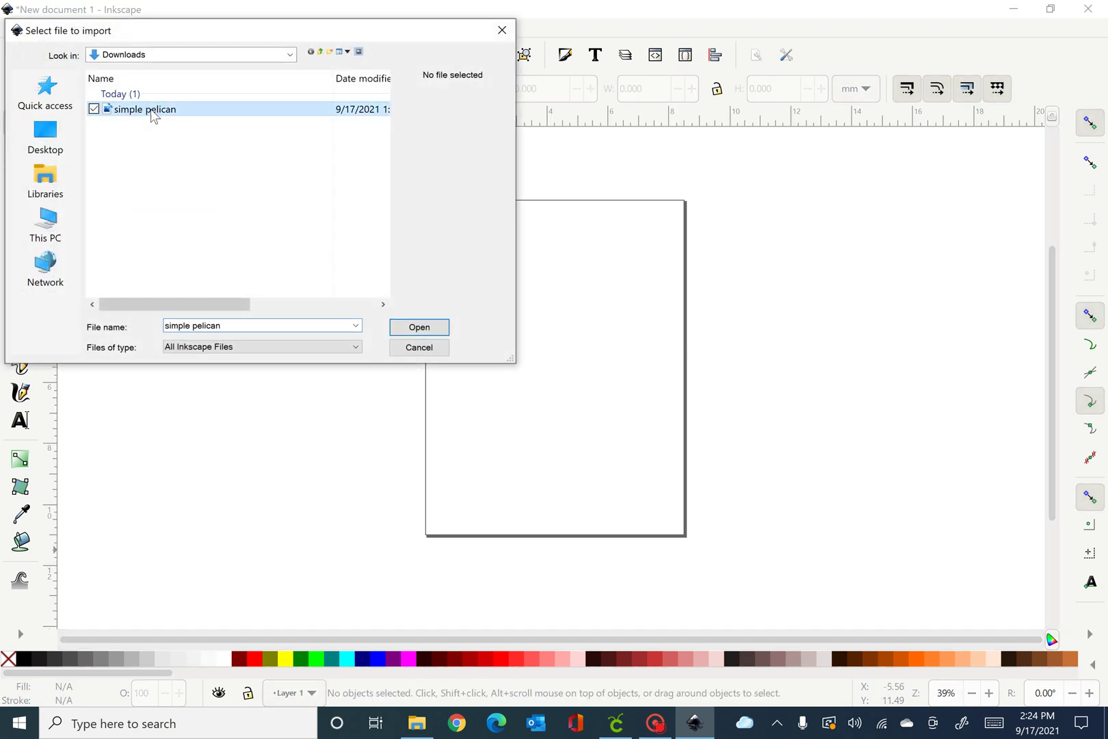
pyautogui.click(427, 329)
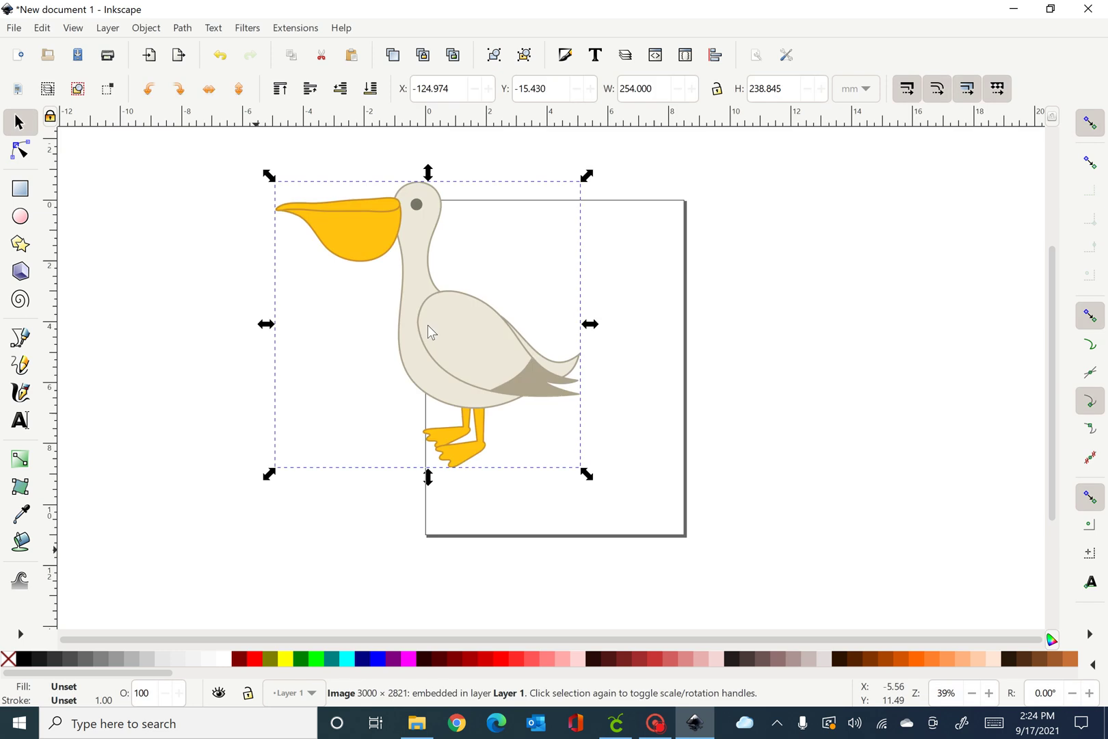
pyautogui.moveTo(452, 337); pyautogui.dragTo(597, 394)
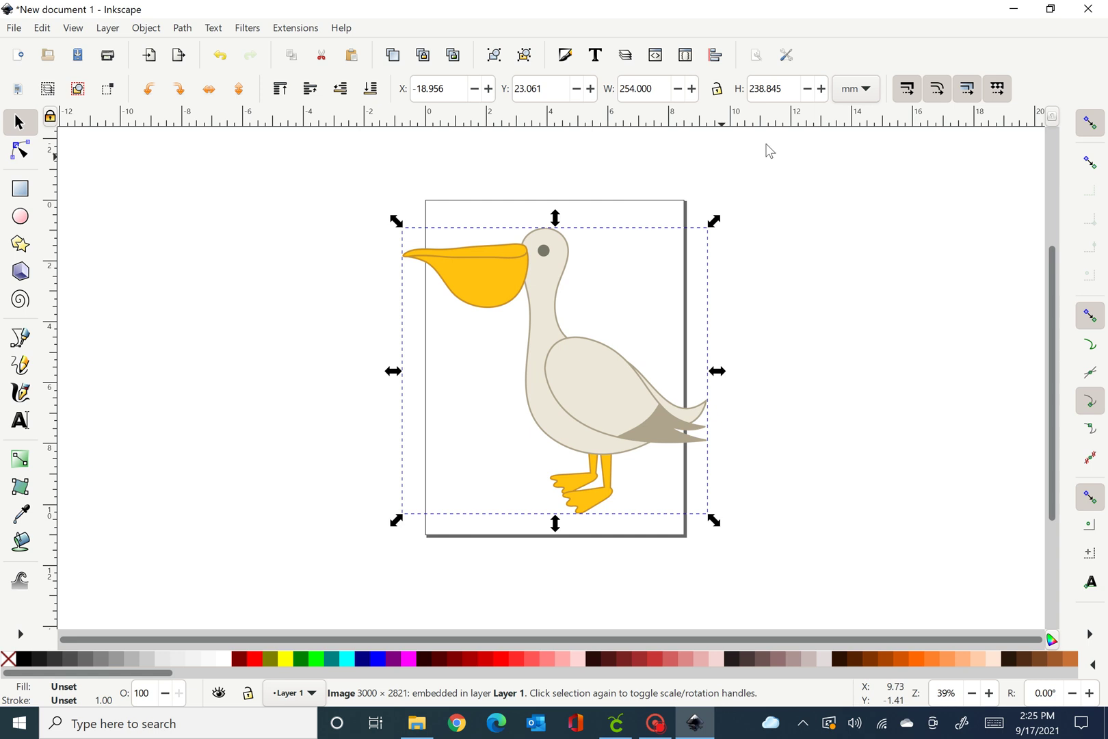
# Change the measurement unit for the selected pelican image's position and size to inches
pyautogui.click(865, 88)
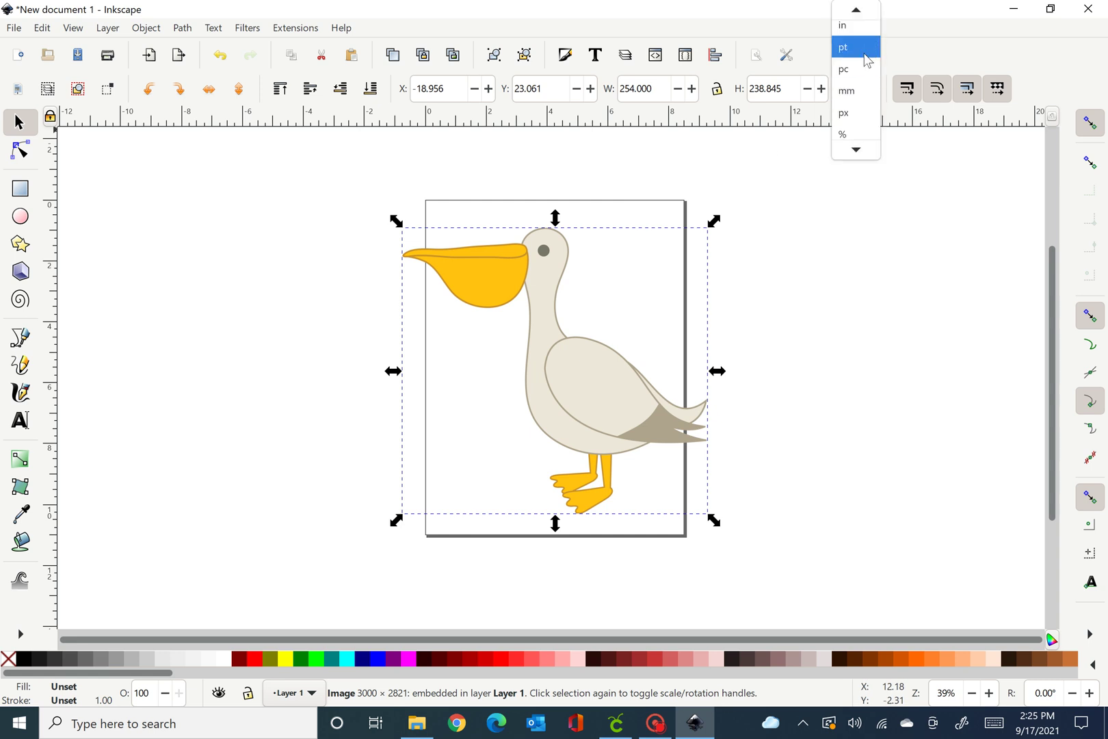
pyautogui.scroll(1, 863, 47)
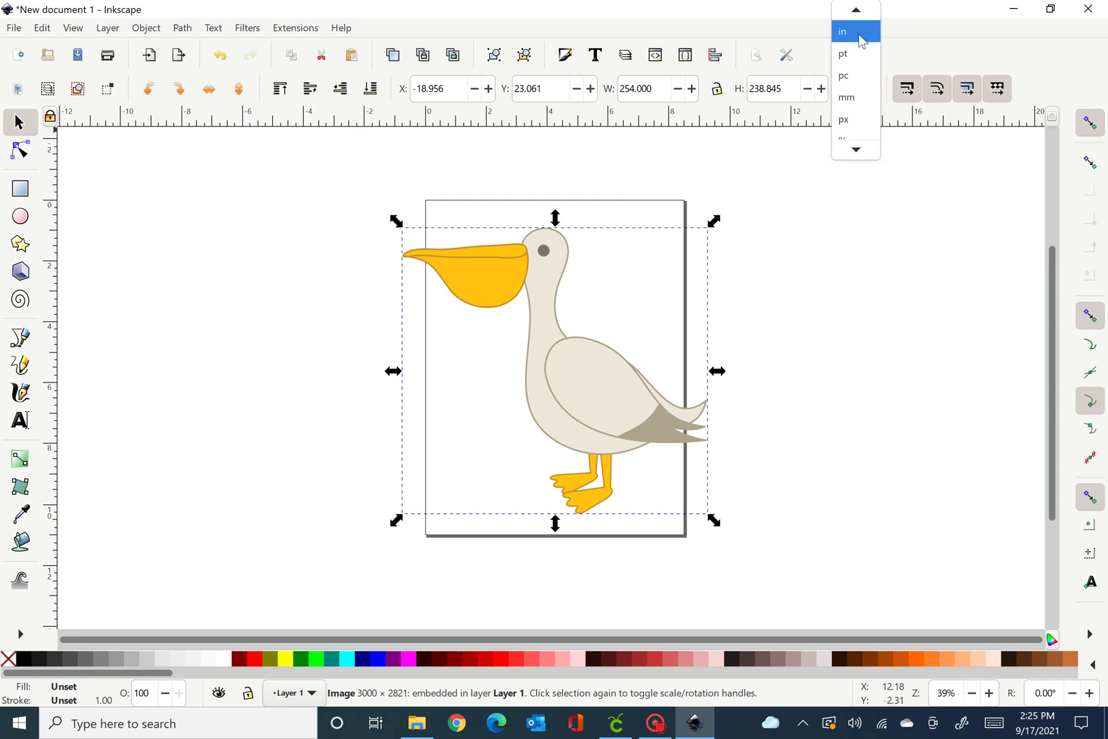
pyautogui.click(860, 41)
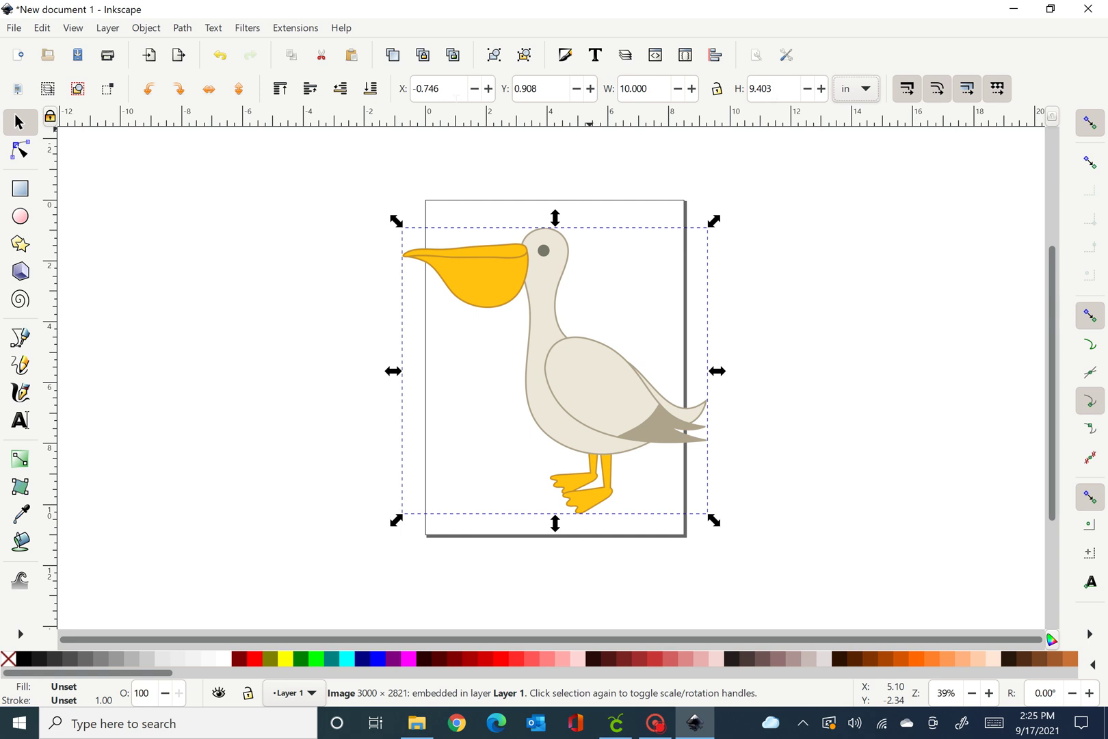
# Set up Trace Bitmap for the pelican image with multiple scans by Colors, enabling Smooth, Stack and Remove background
pyautogui.click(182, 29)
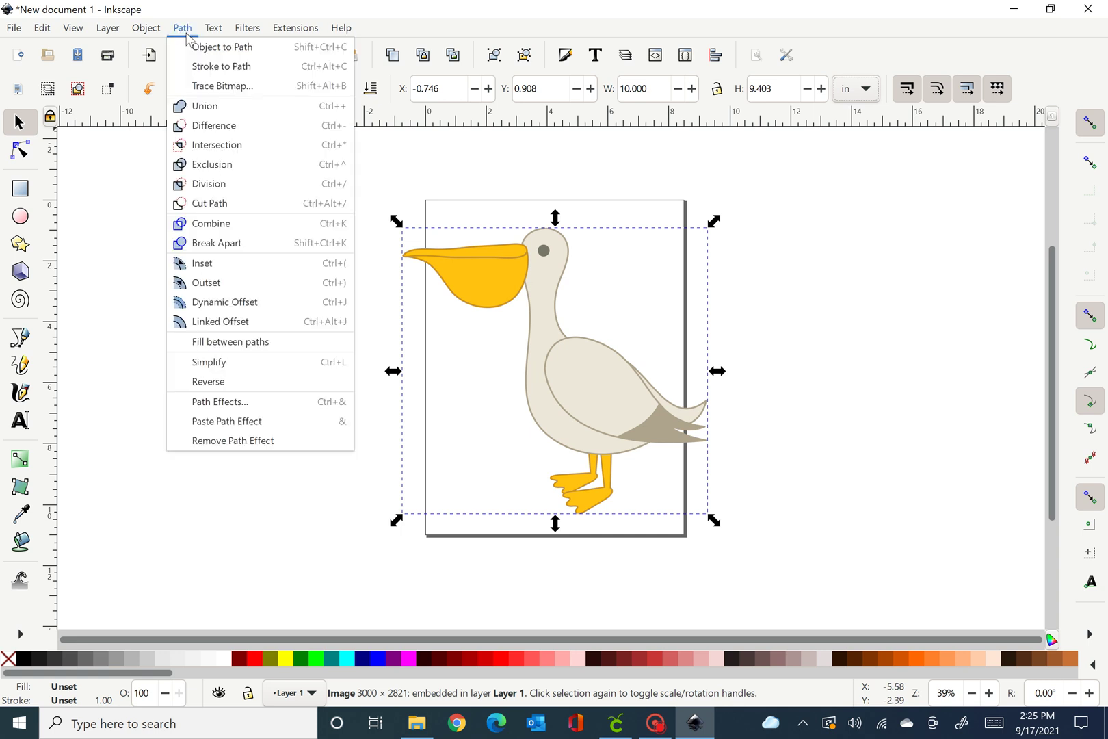
pyautogui.click(202, 85)
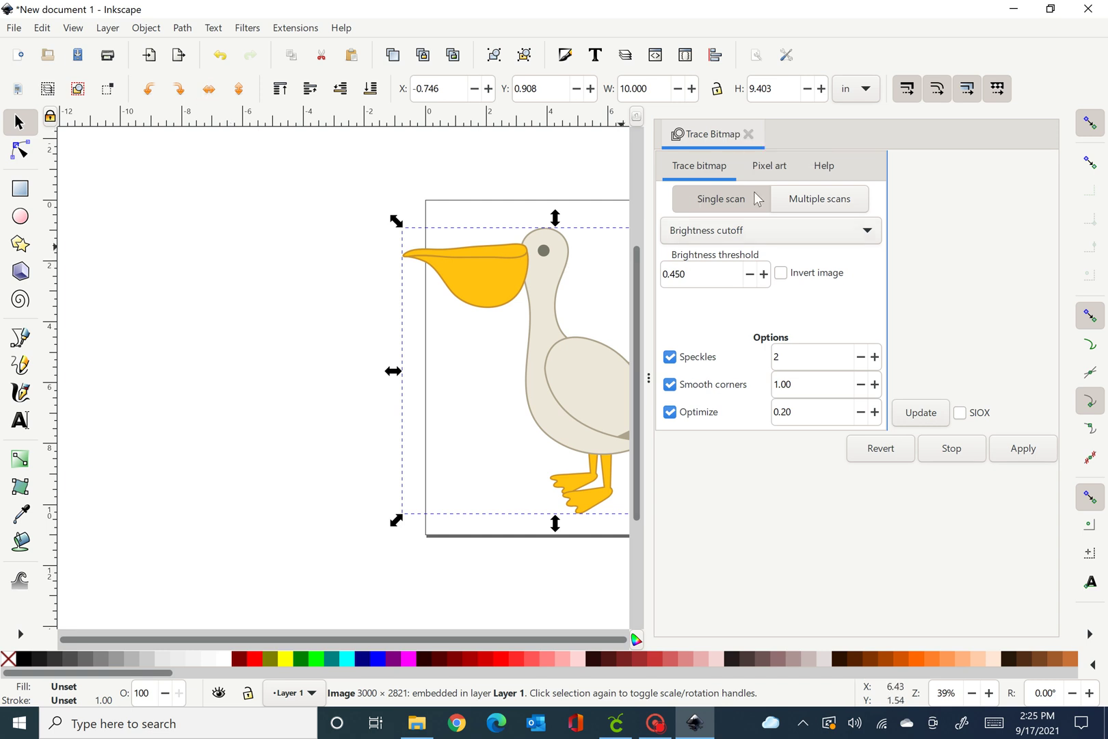
pyautogui.click(822, 205)
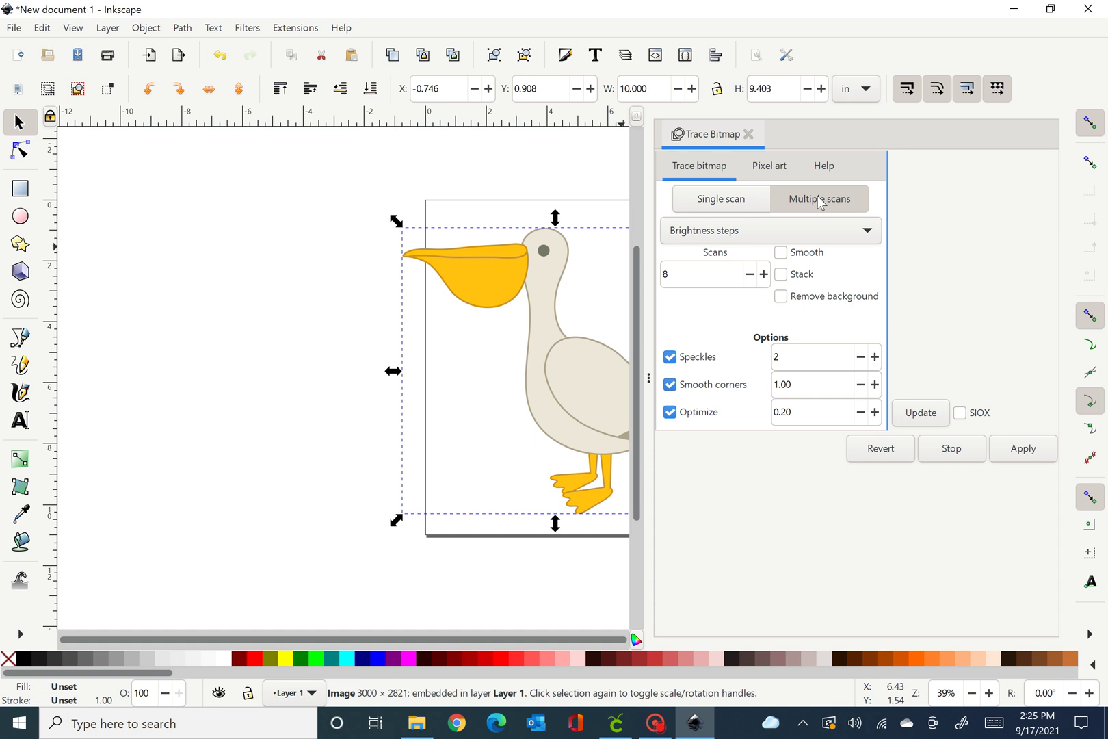
pyautogui.click(869, 230)
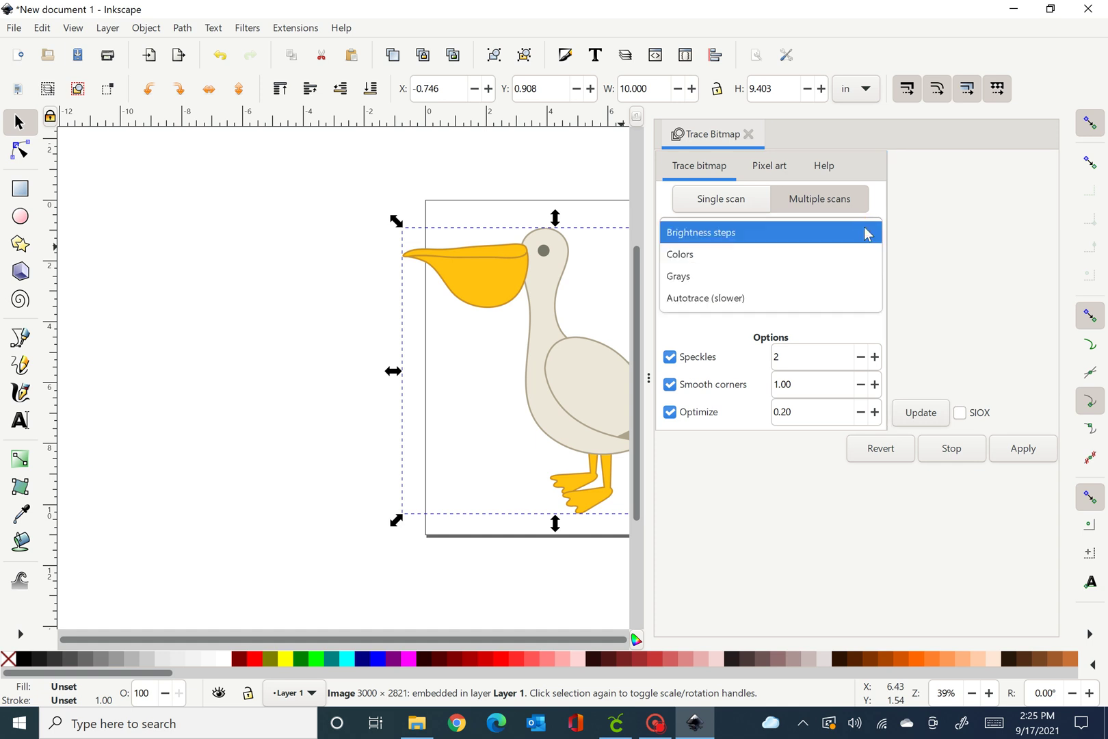
pyautogui.click(817, 255)
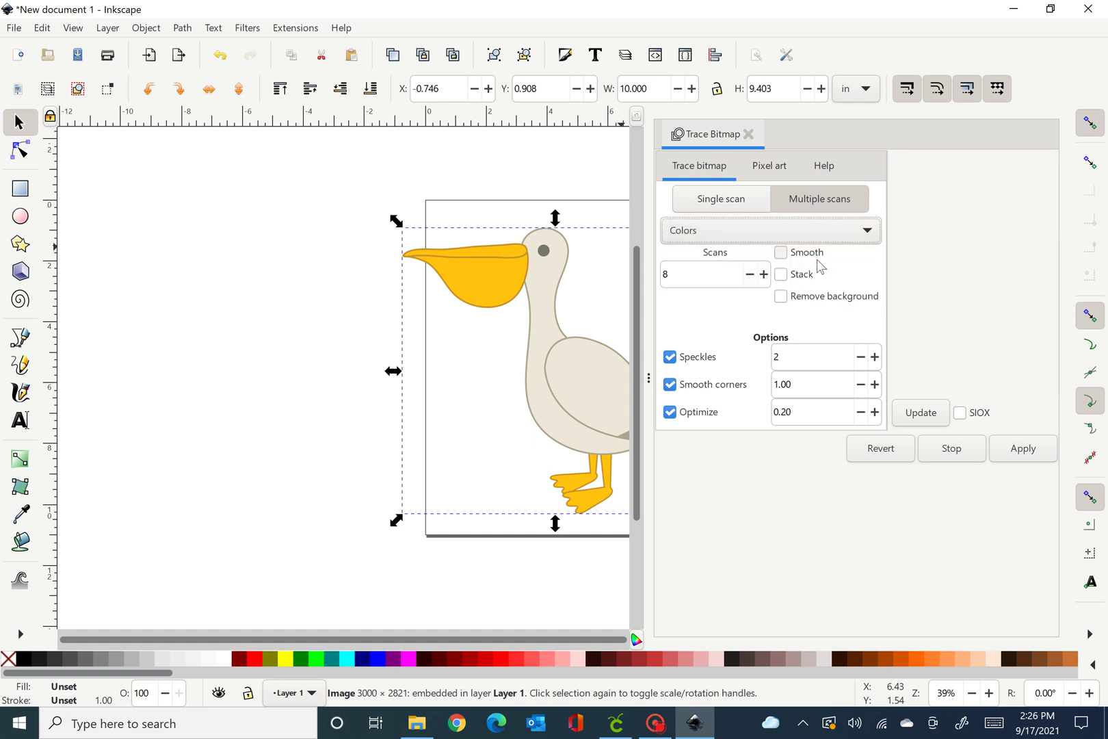
pyautogui.click(780, 252)
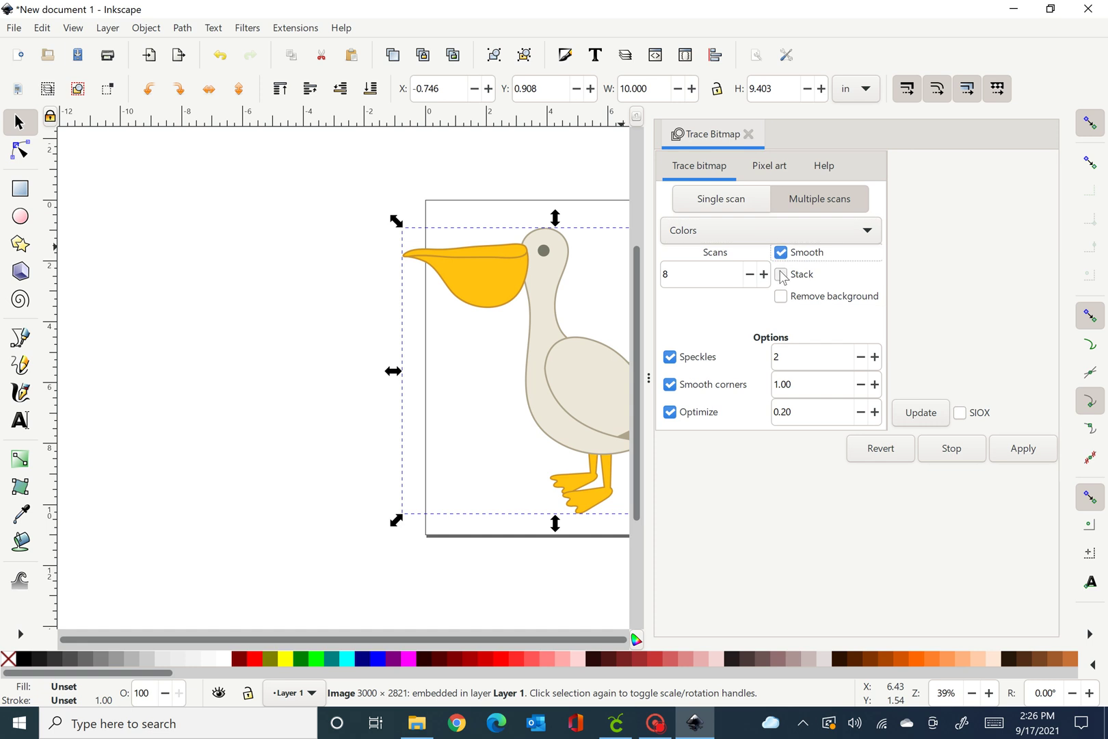
pyautogui.click(780, 274)
pyautogui.click(782, 300)
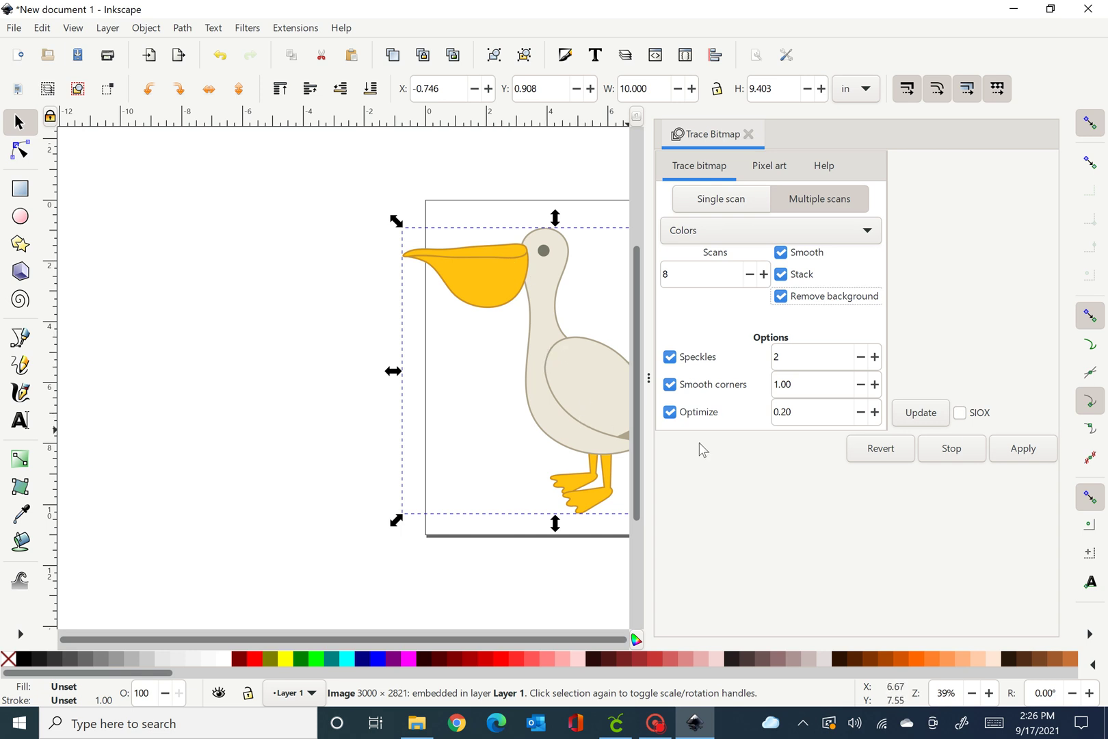
# Set the trace to 6 scans, update the preview, apply the trace and close the tracing settings
pyautogui.doubleClick(675, 278)
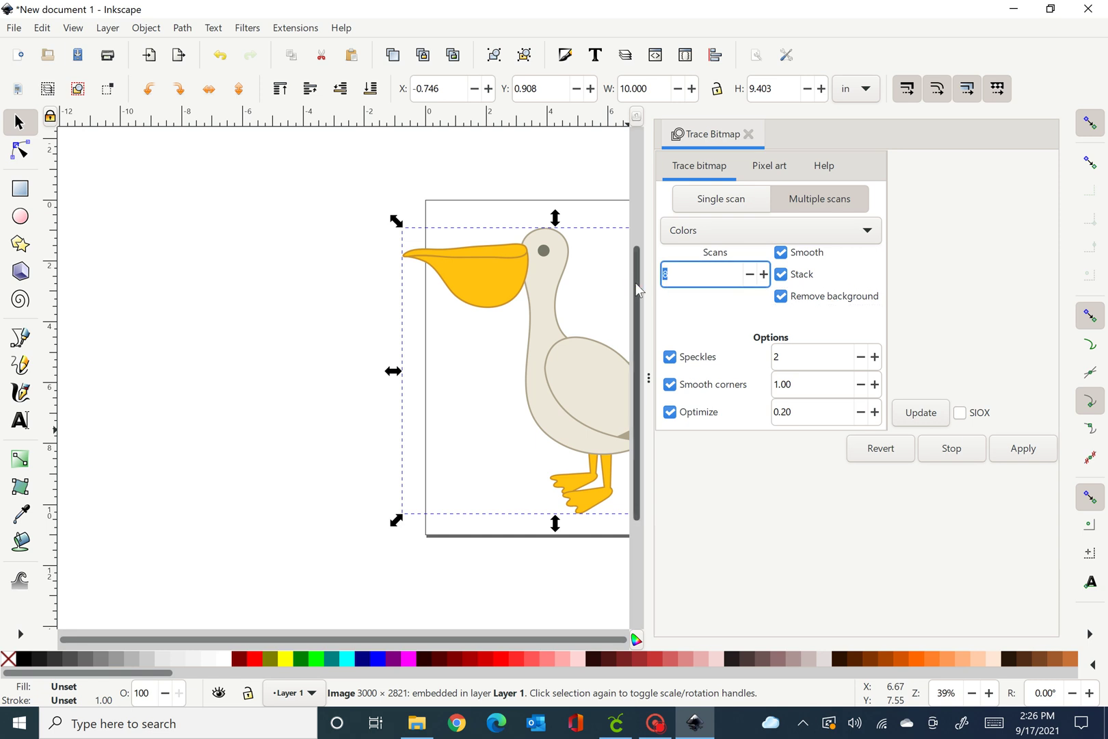
pyautogui.write('6')
pyautogui.press('Tab')
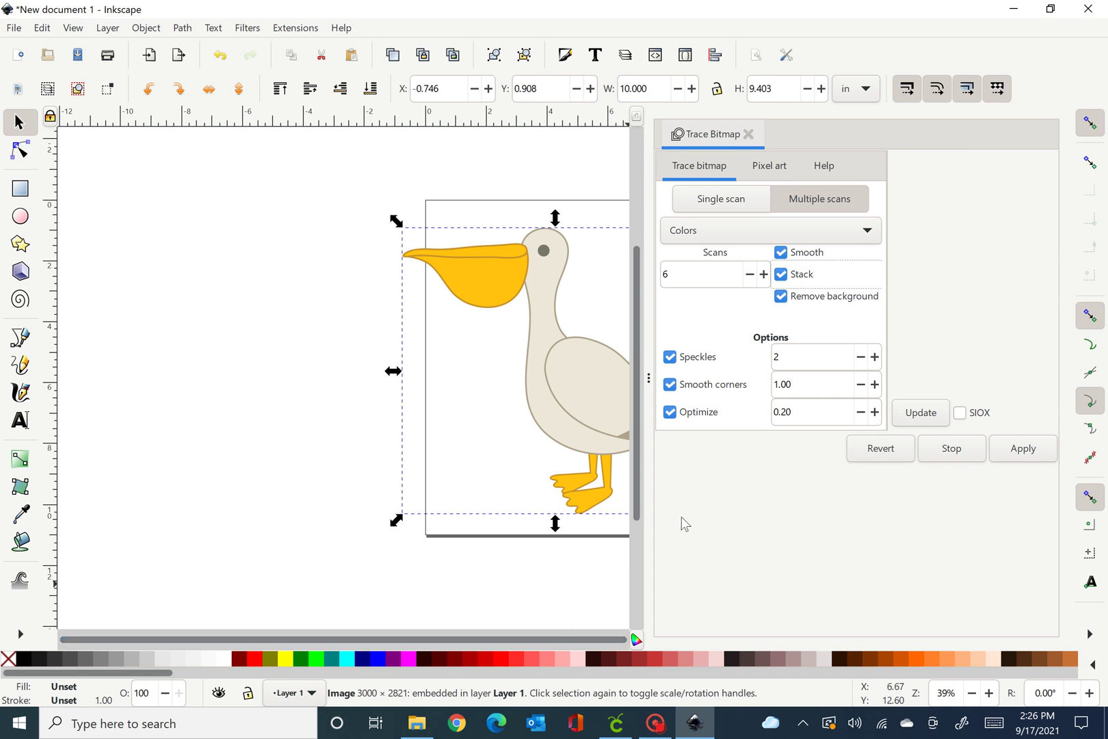
pyautogui.click(923, 420)
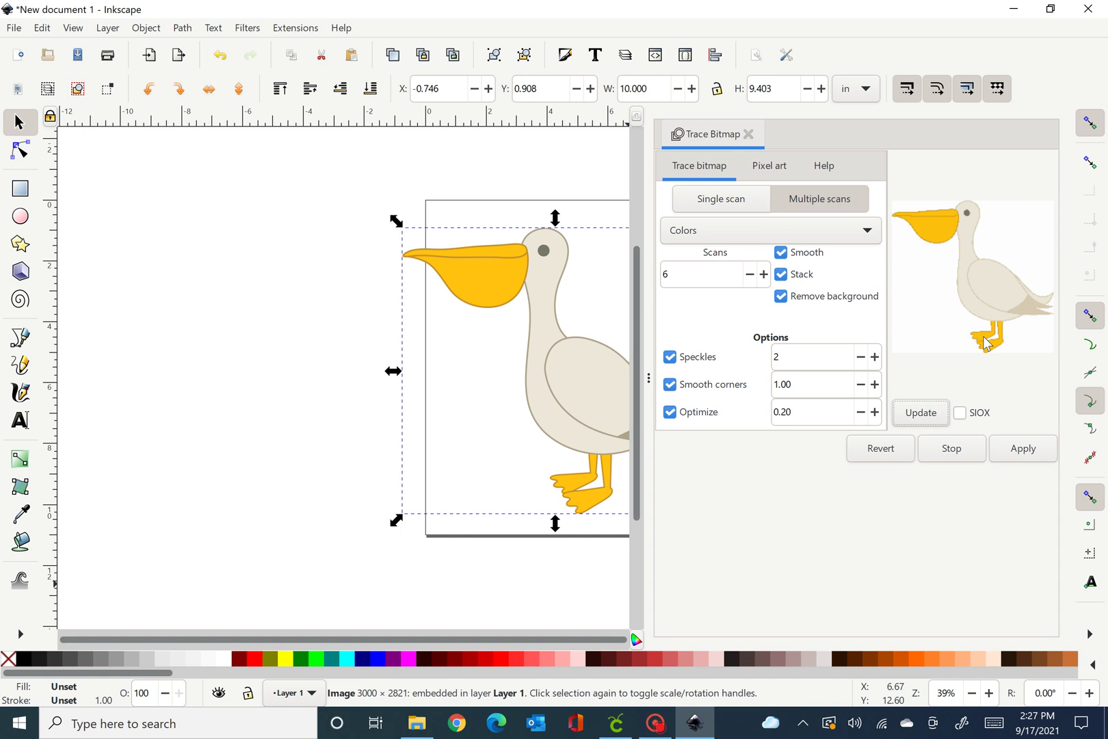
pyautogui.click(1022, 457)
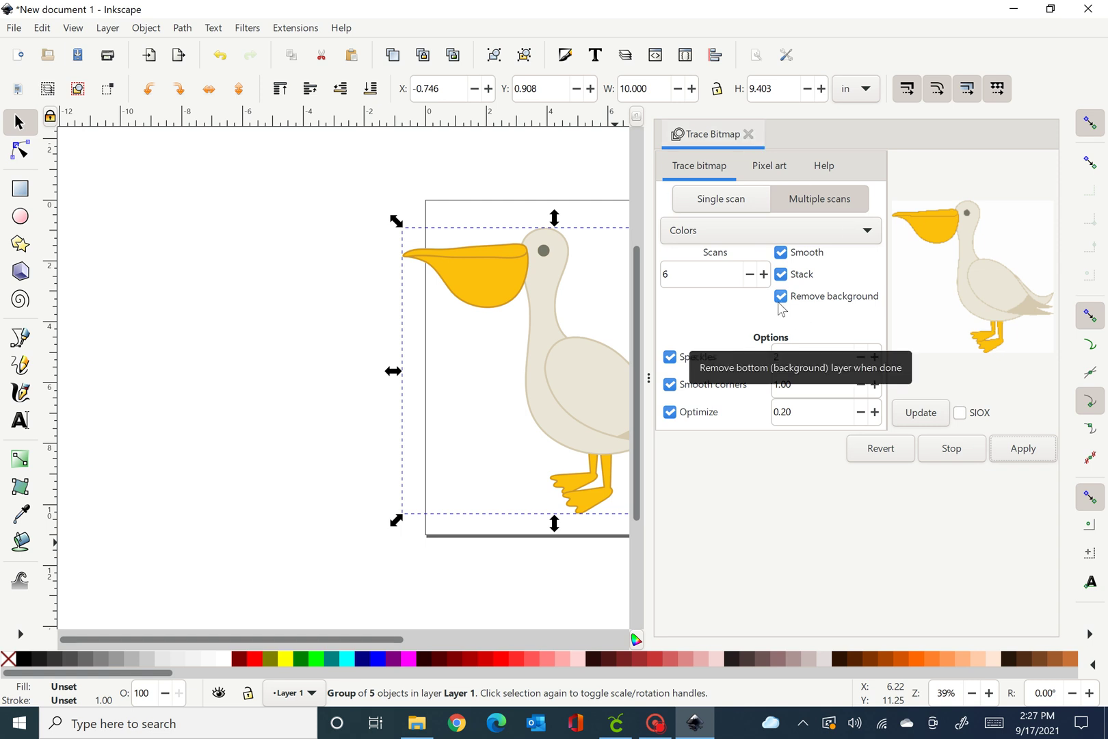
pyautogui.click(749, 135)
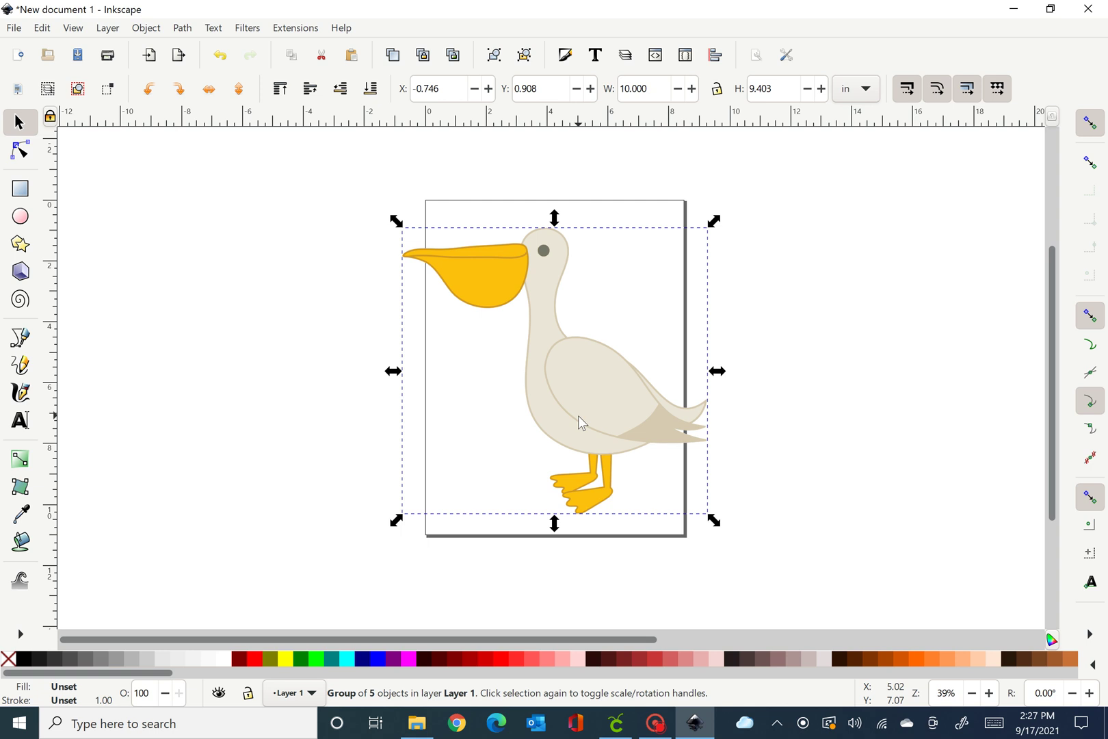
# Move the traced pelican off to the left of the original image and cut the original bitmap from the drawing
pyautogui.moveTo(578, 416); pyautogui.dragTo(342, 427)
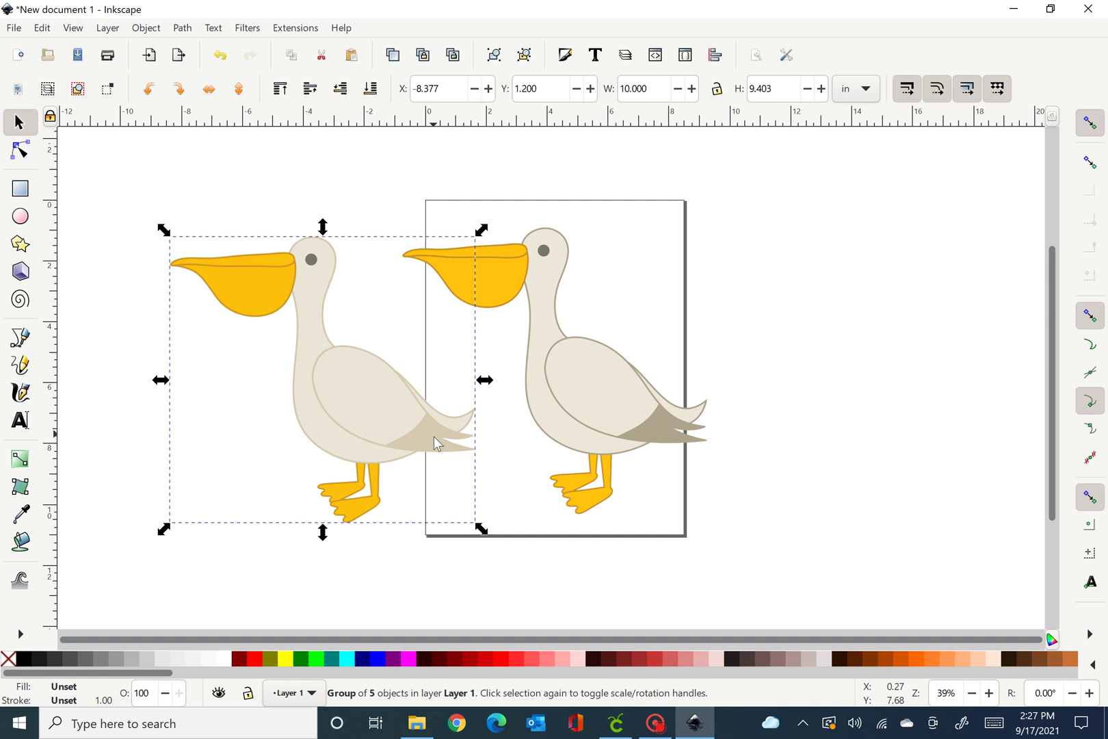
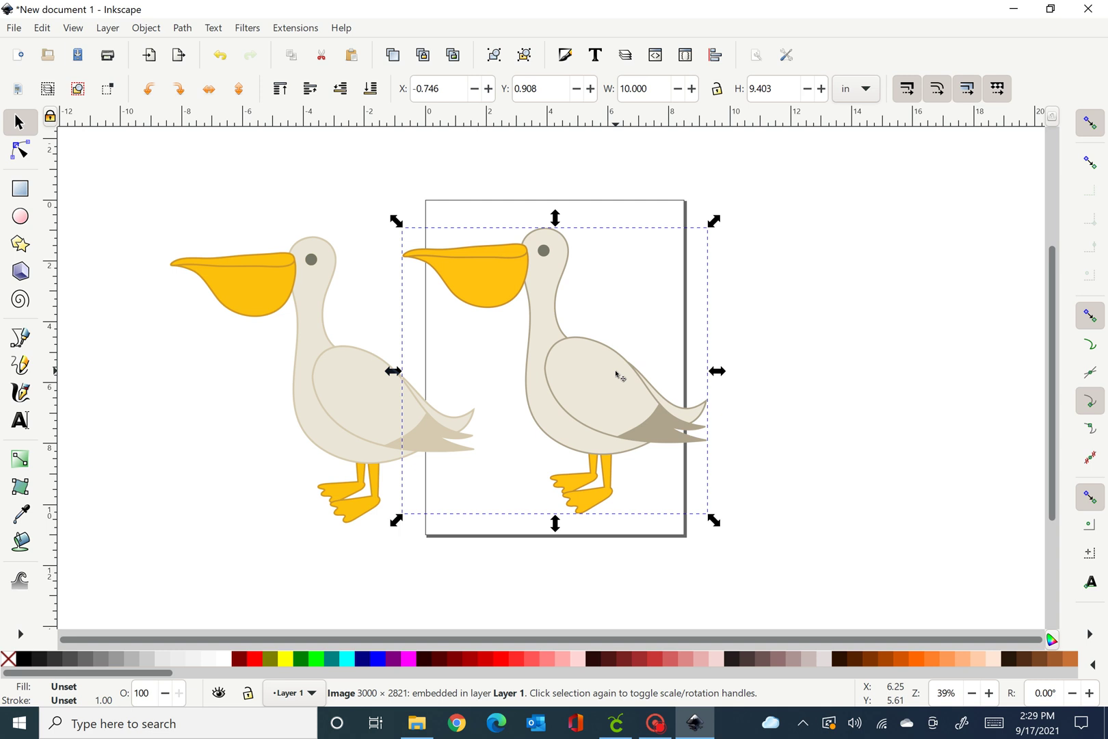
pyautogui.click(42, 26)
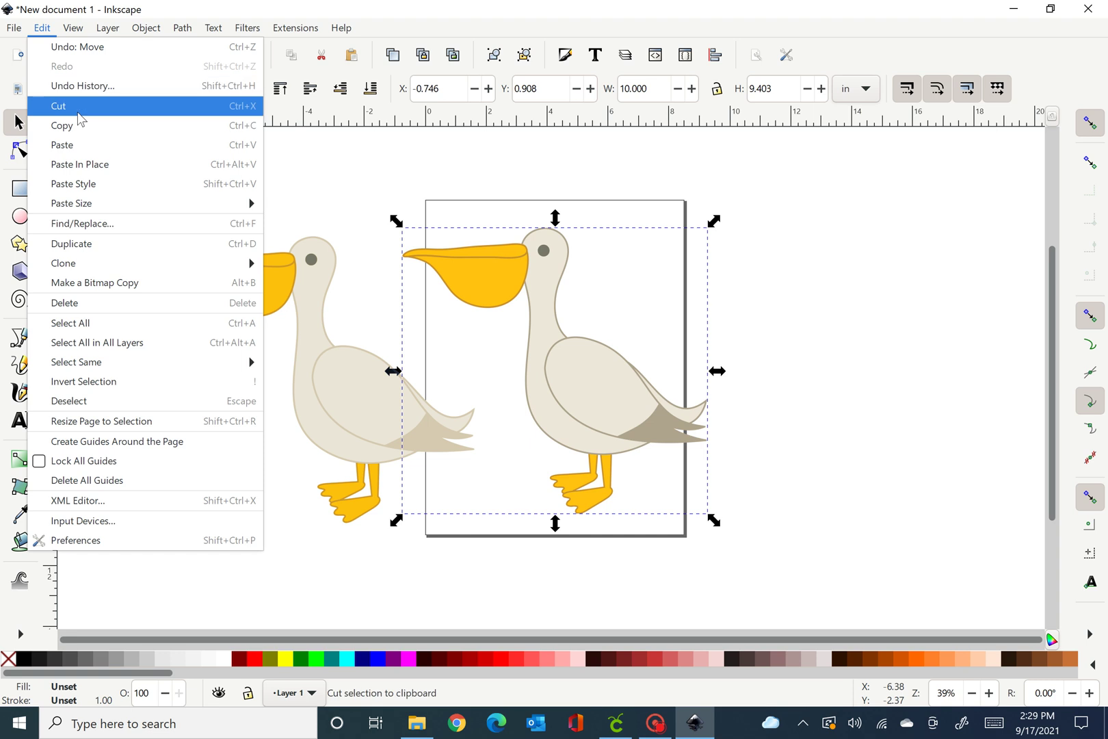
pyautogui.click(78, 112)
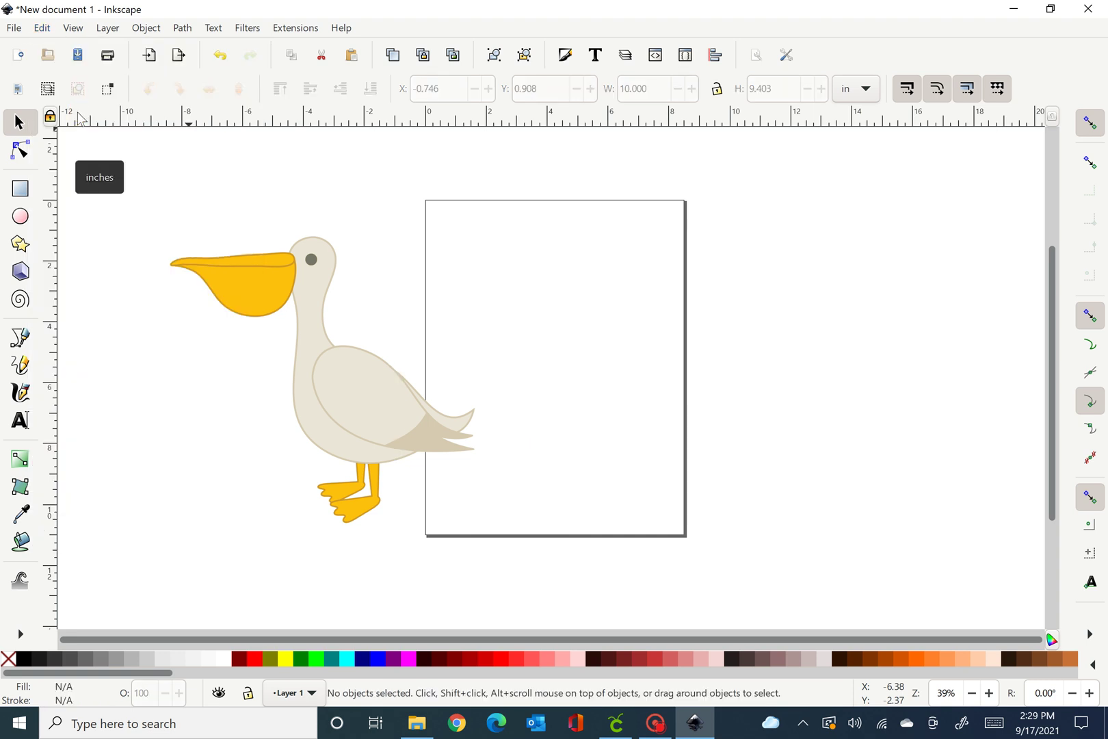
# Move the traced pelican back over the page, ungroup it into separate paths and deselect everything
pyautogui.click(342, 423)
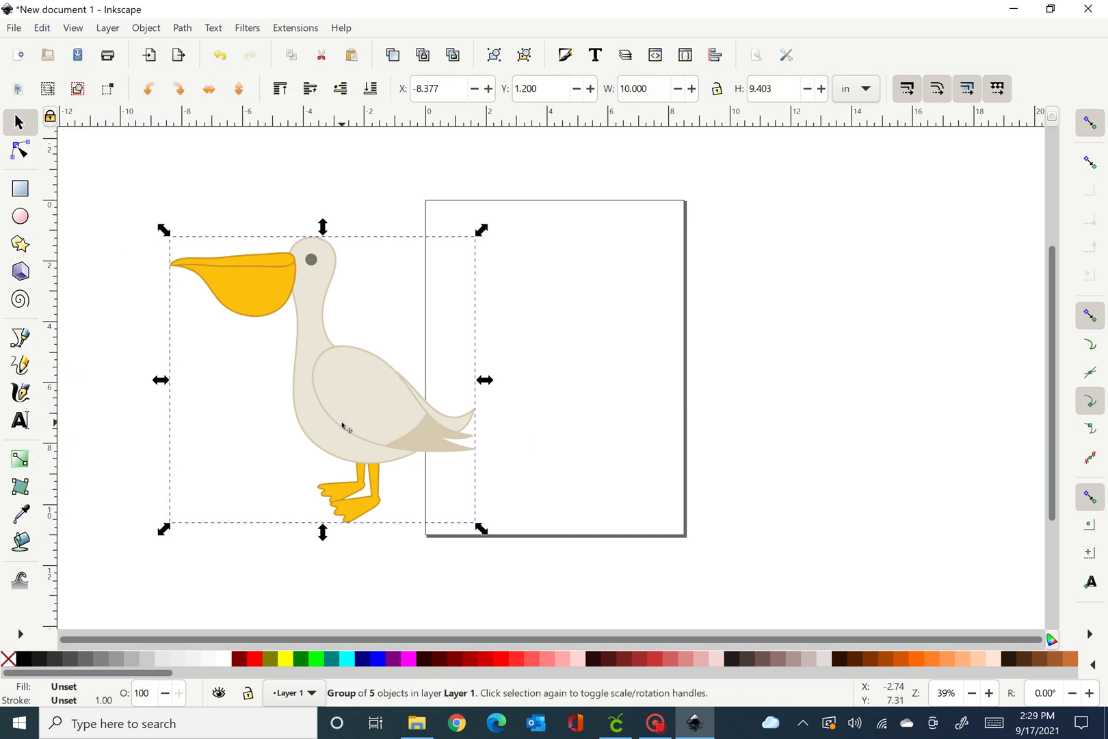
pyautogui.moveTo(342, 423); pyautogui.dragTo(589, 414)
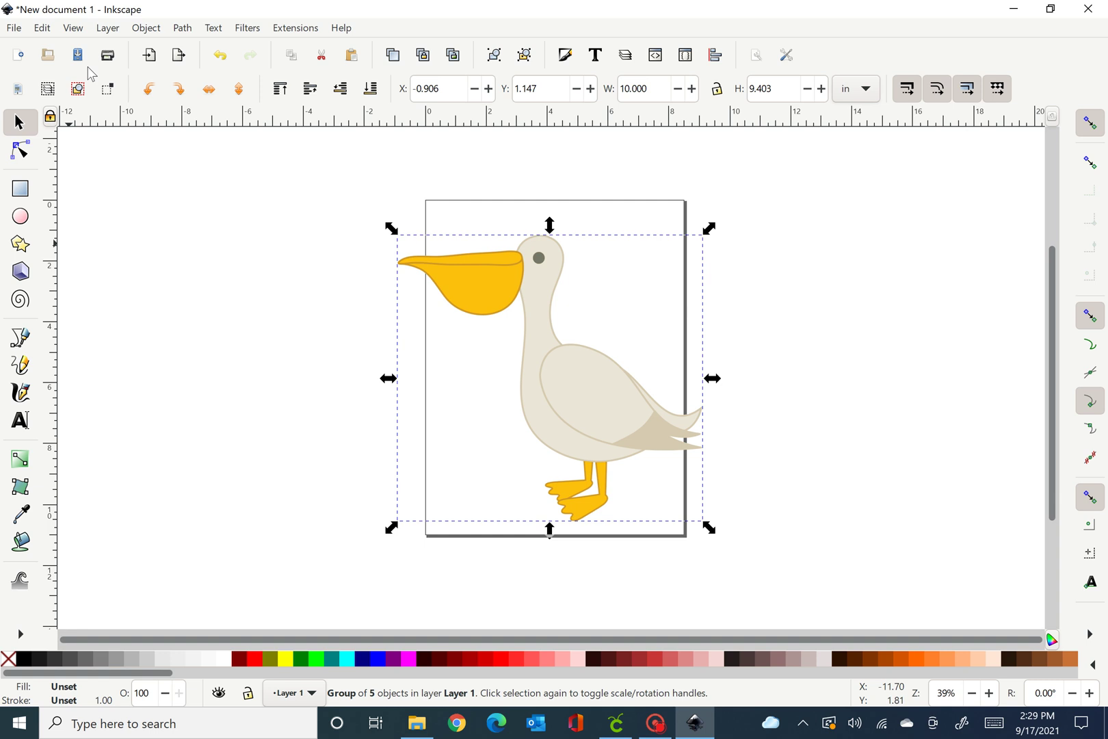
pyautogui.click(147, 28)
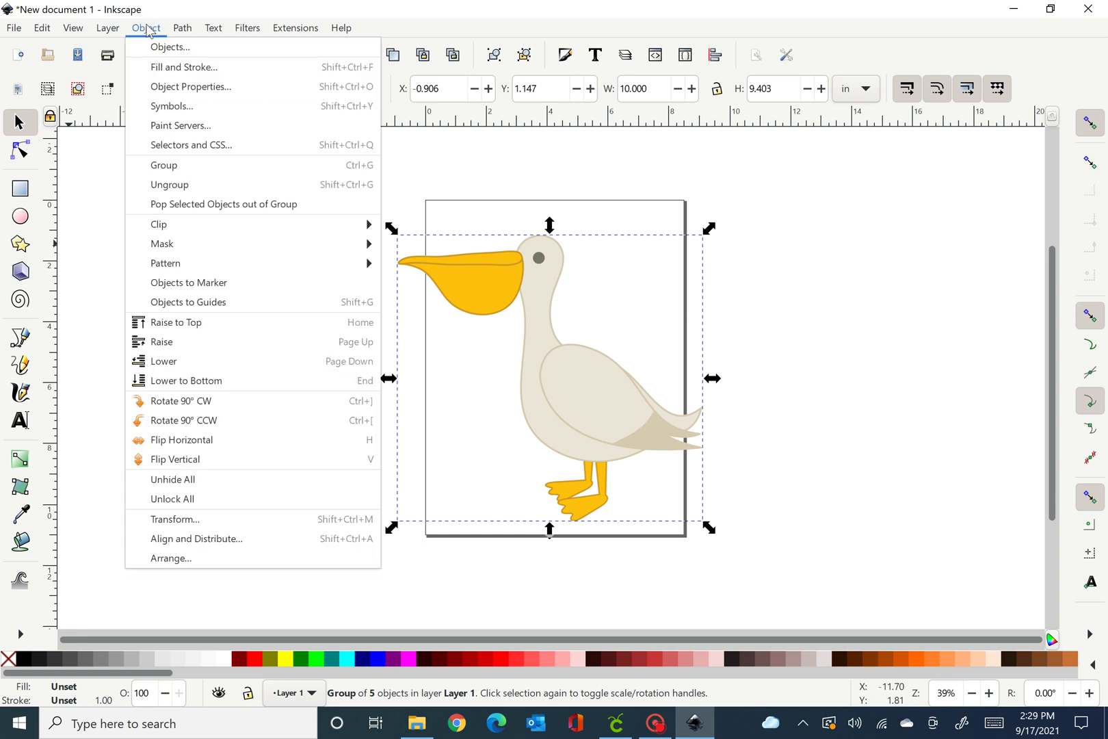
pyautogui.click(171, 186)
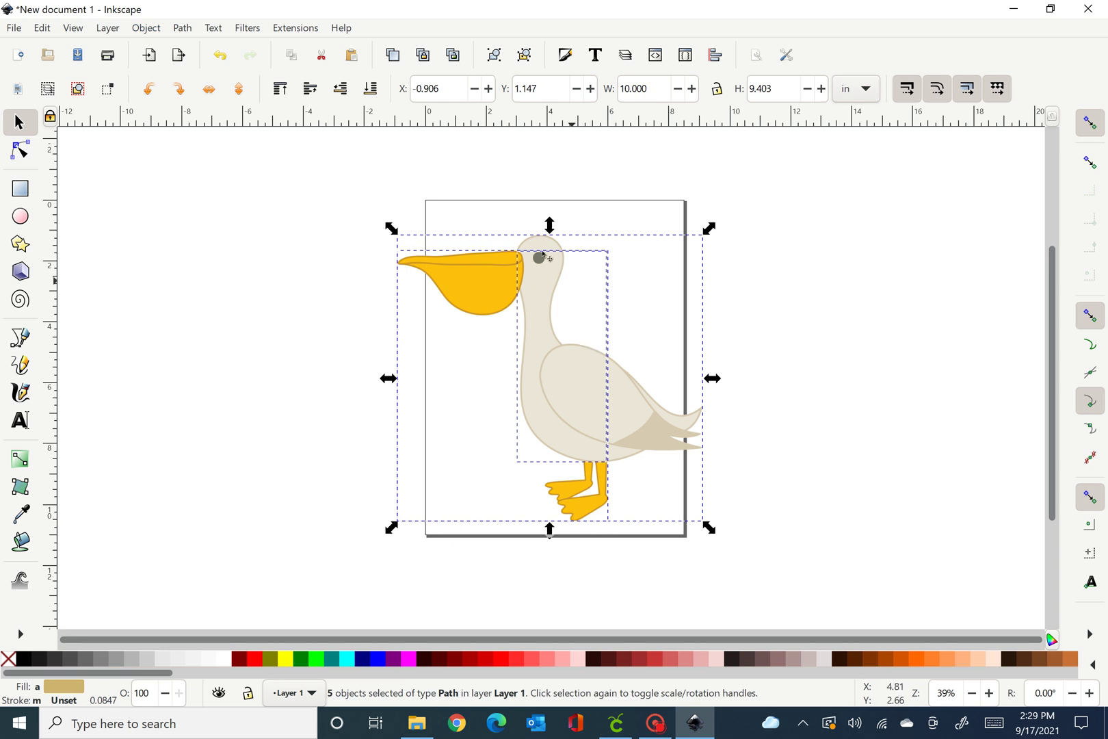
pyautogui.click(785, 461)
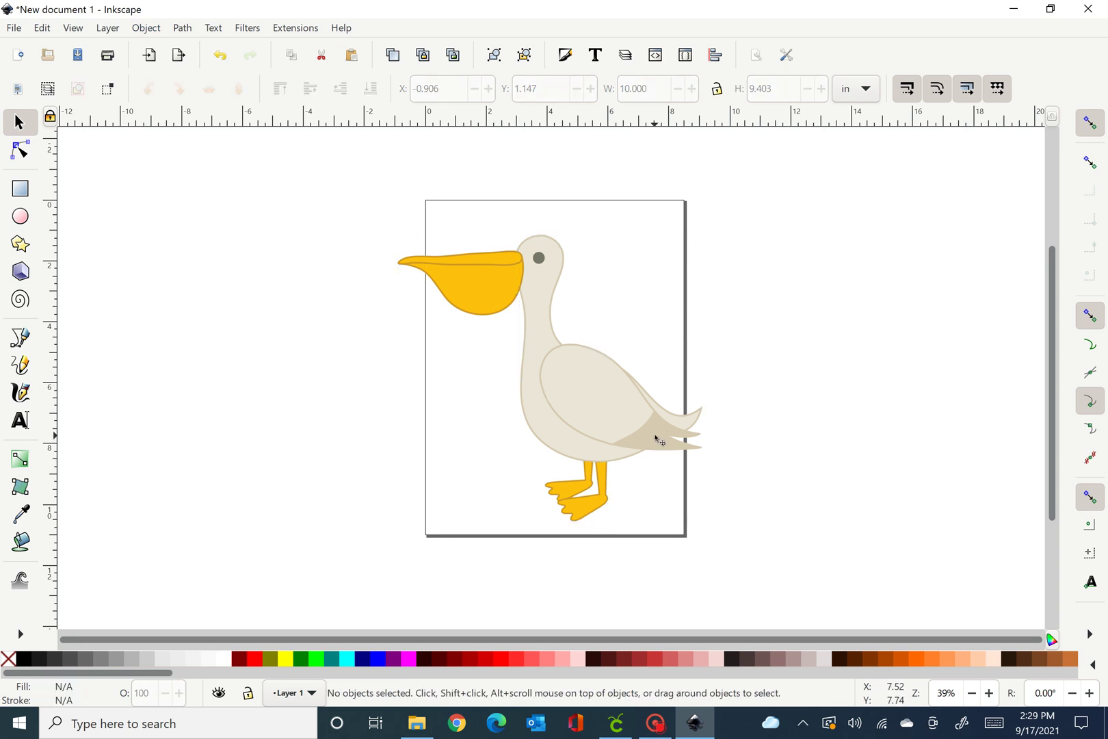
# Pull the stacked color paths apart: tan outline to the right, cream body left, yellow fill lower left, gold outline lower right
pyautogui.moveTo(655, 438); pyautogui.dragTo(920, 378)
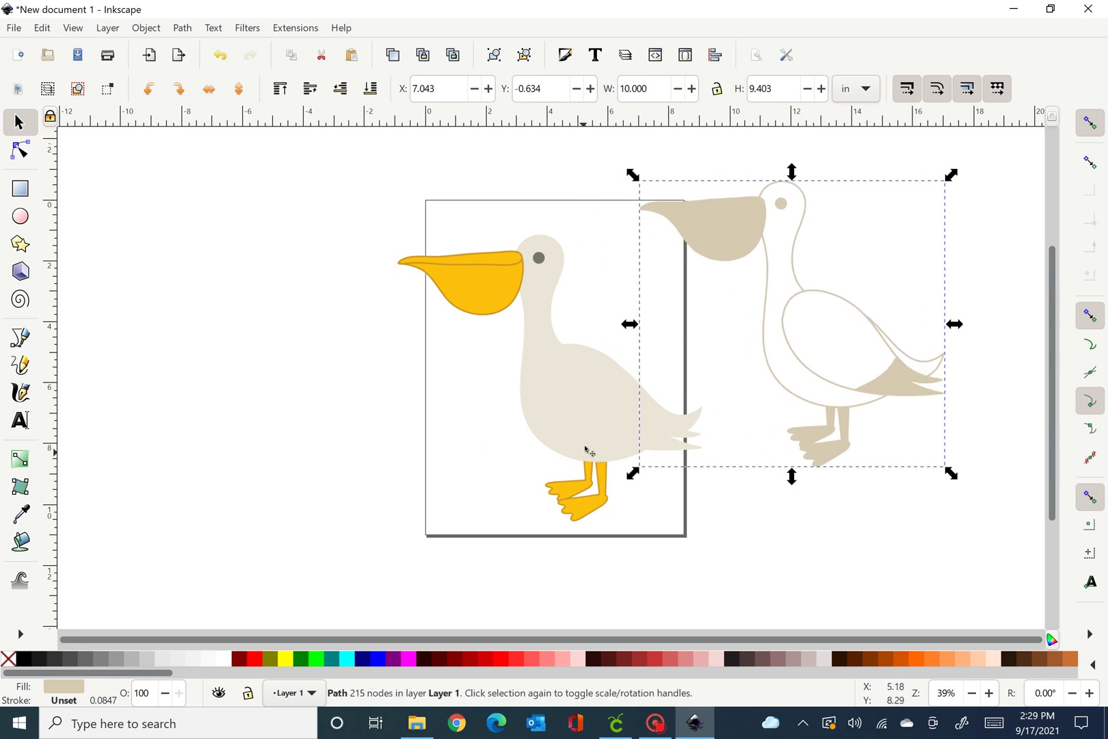
pyautogui.moveTo(518, 457); pyautogui.dragTo(279, 392)
pyautogui.moveTo(497, 319); pyautogui.dragTo(403, 453)
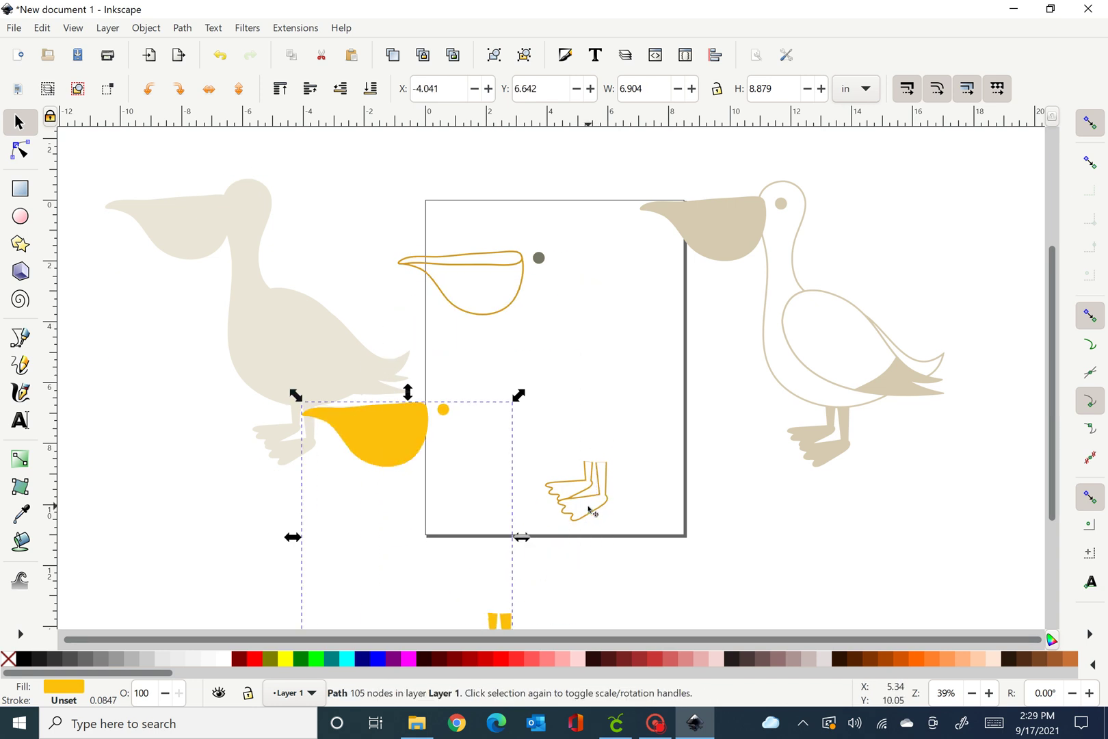
pyautogui.moveTo(592, 511); pyautogui.dragTo(711, 562)
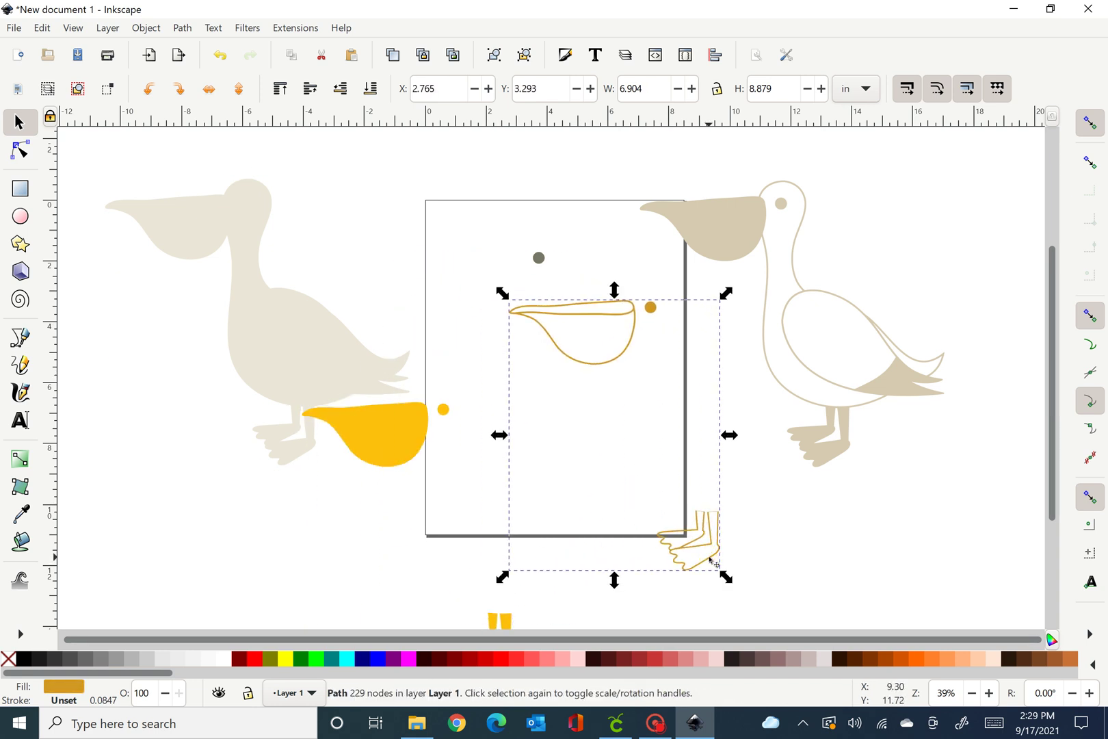
# Select the cream body path and the yellow path in turn, and open the gray eye path for node editing
pyautogui.click(303, 340)
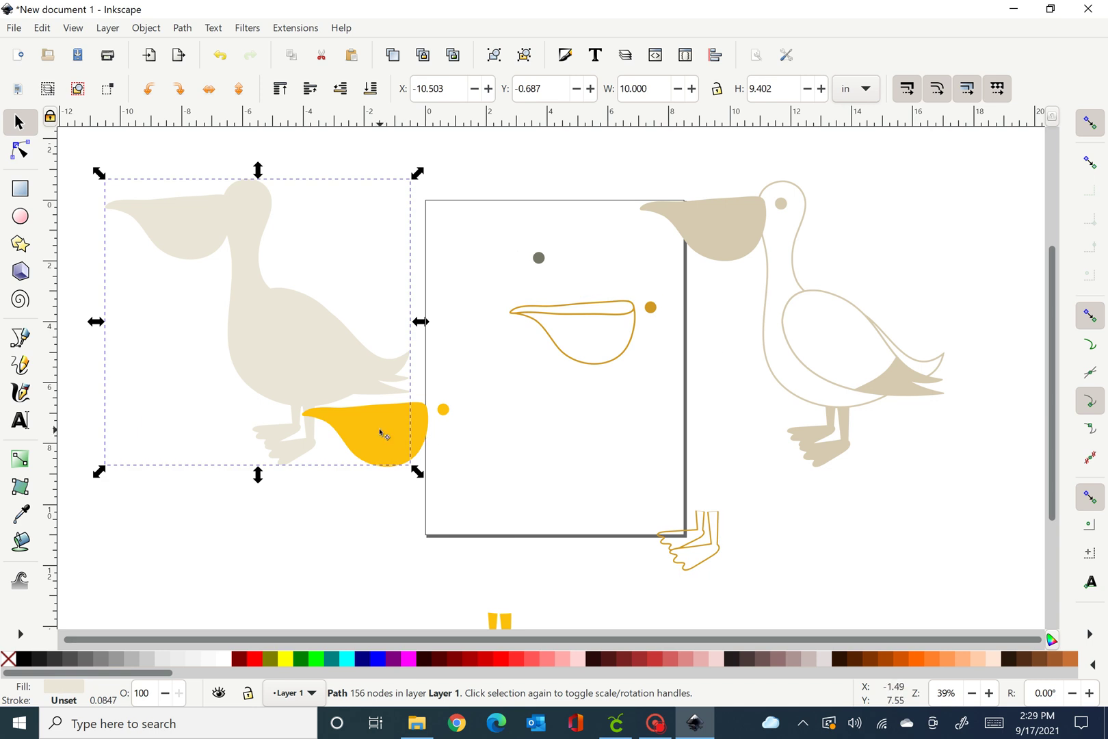
pyautogui.click(378, 430)
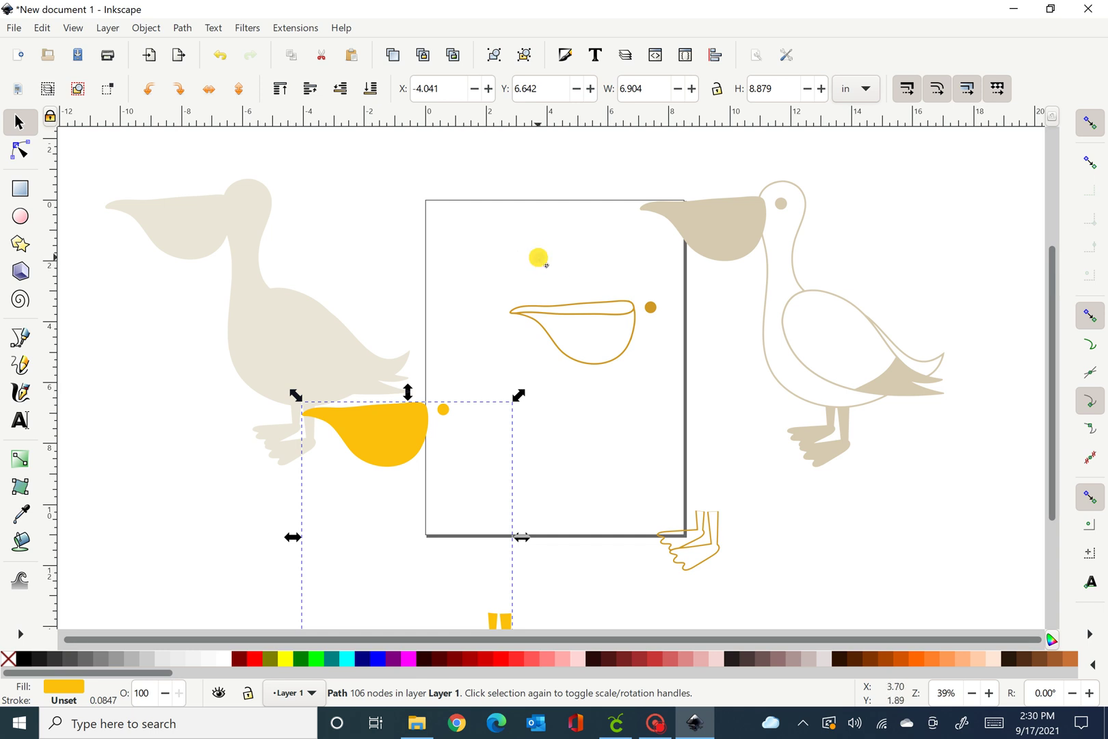
pyautogui.doubleClick(539, 258)
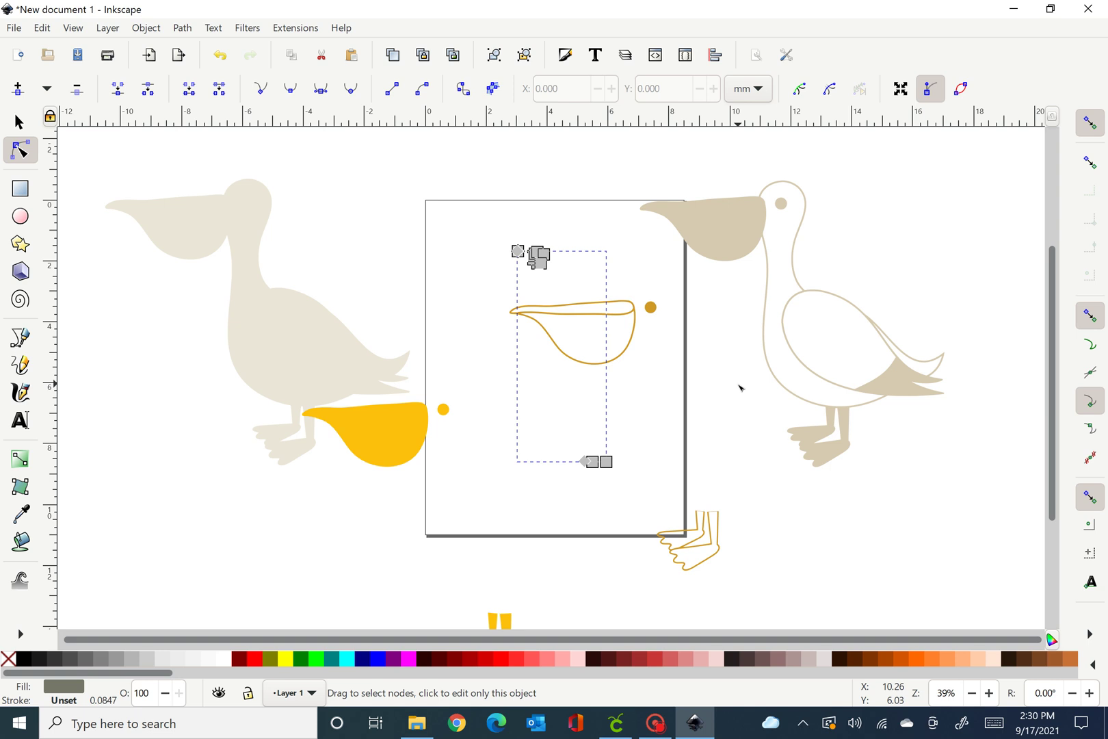
# Leave node editing, deselect the eye path and undo all the moves that pulled the color paths apart
pyautogui.click(20, 125)
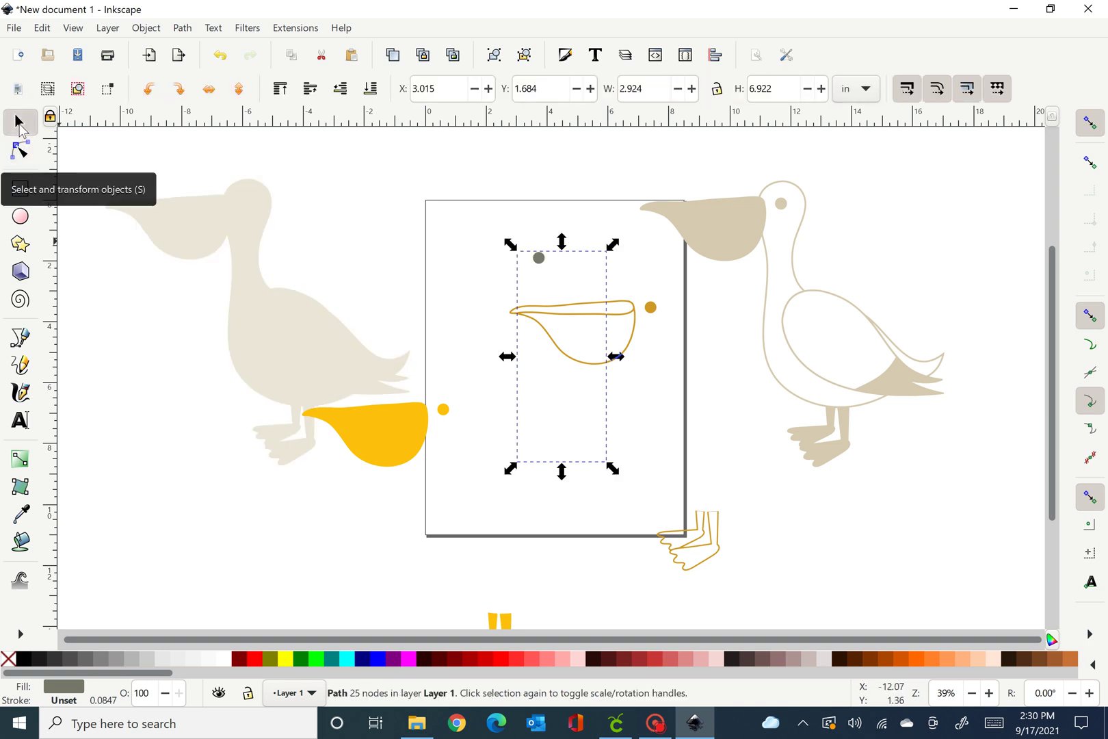
pyautogui.click(795, 516)
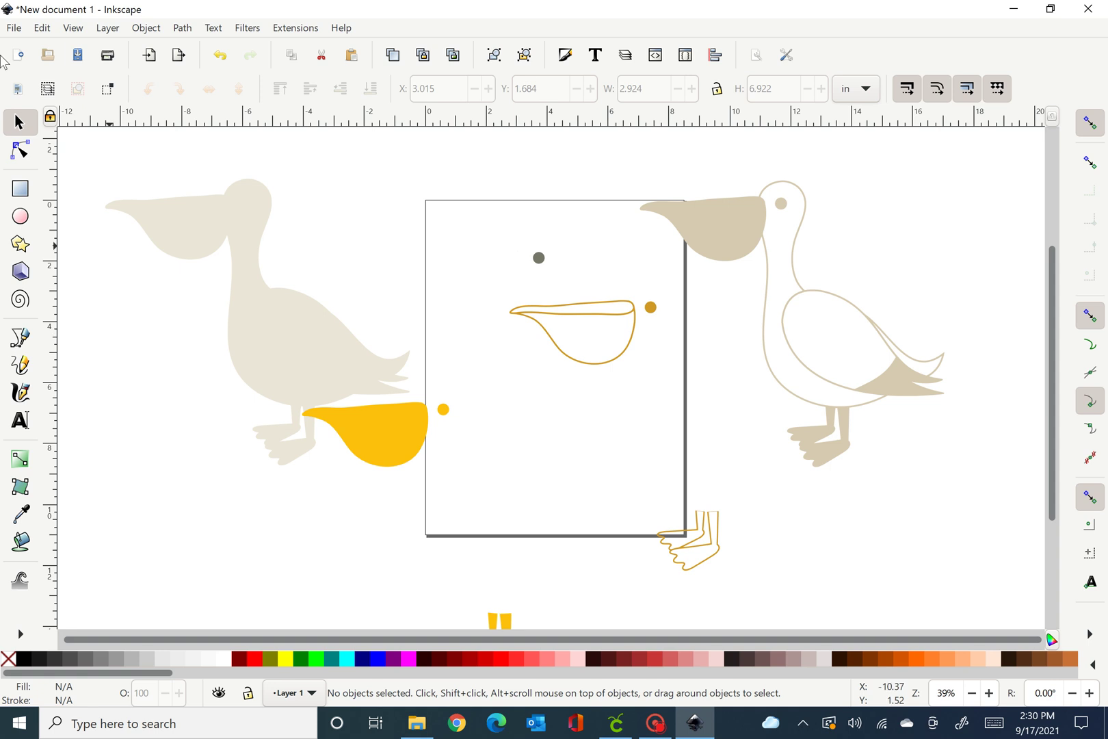
pyautogui.click(221, 61)
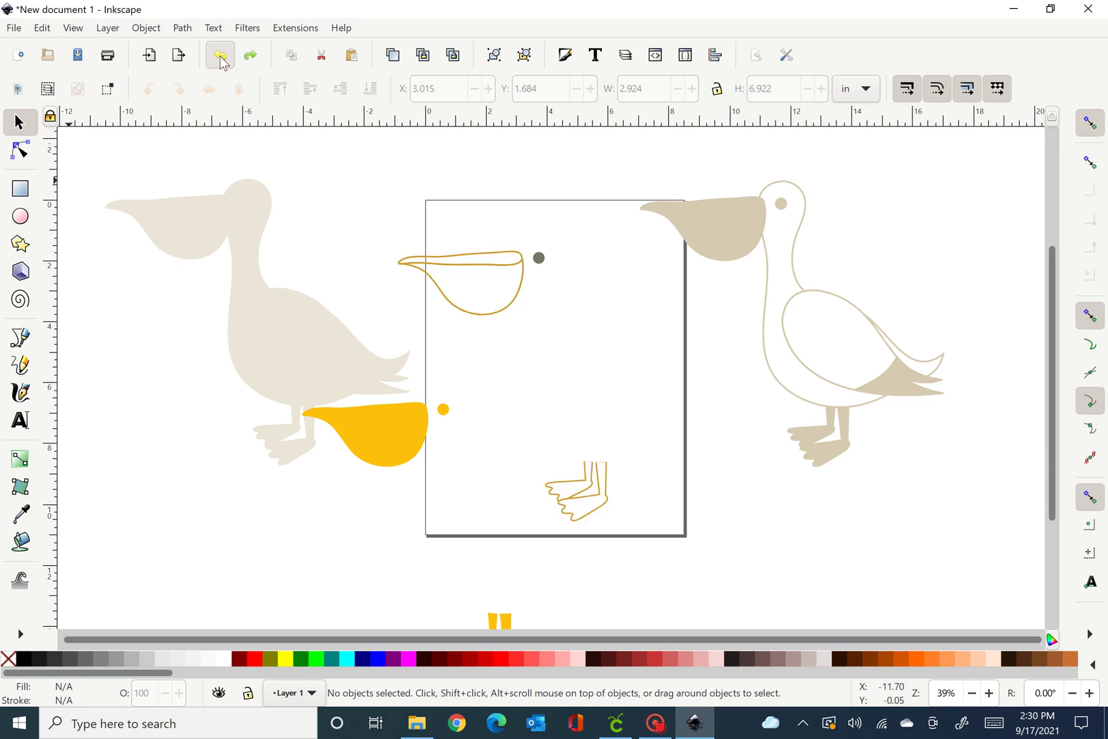
pyautogui.click(220, 60)
pyautogui.click(220, 60)
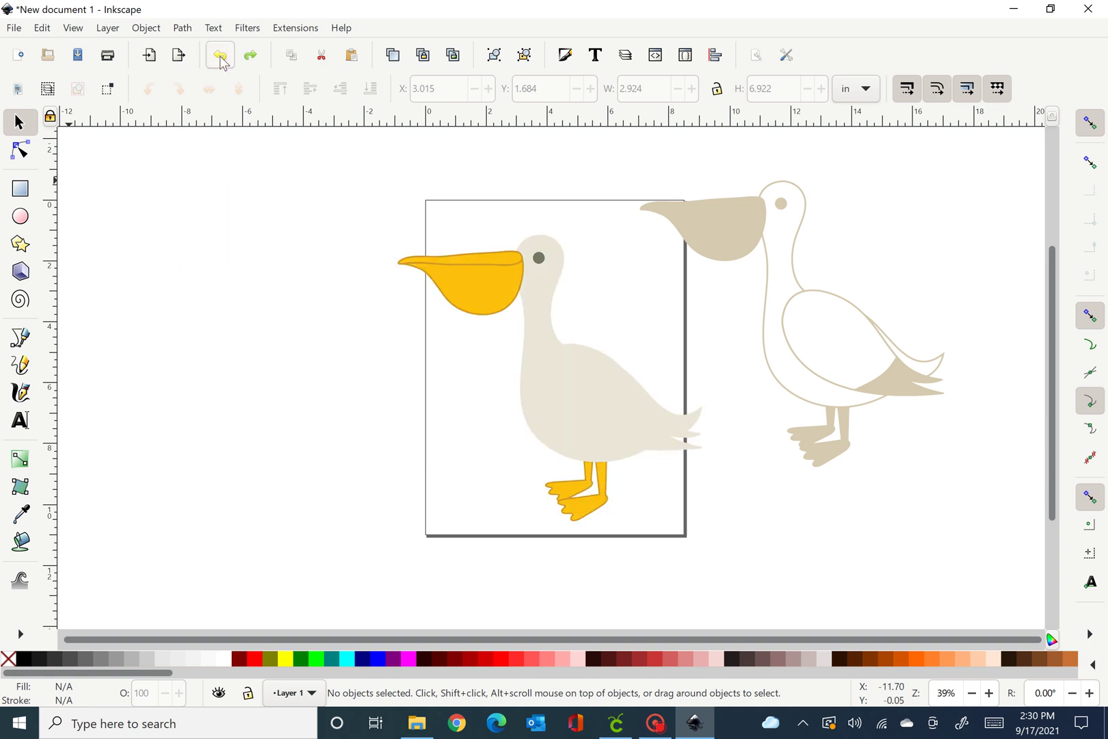
pyautogui.click(220, 60)
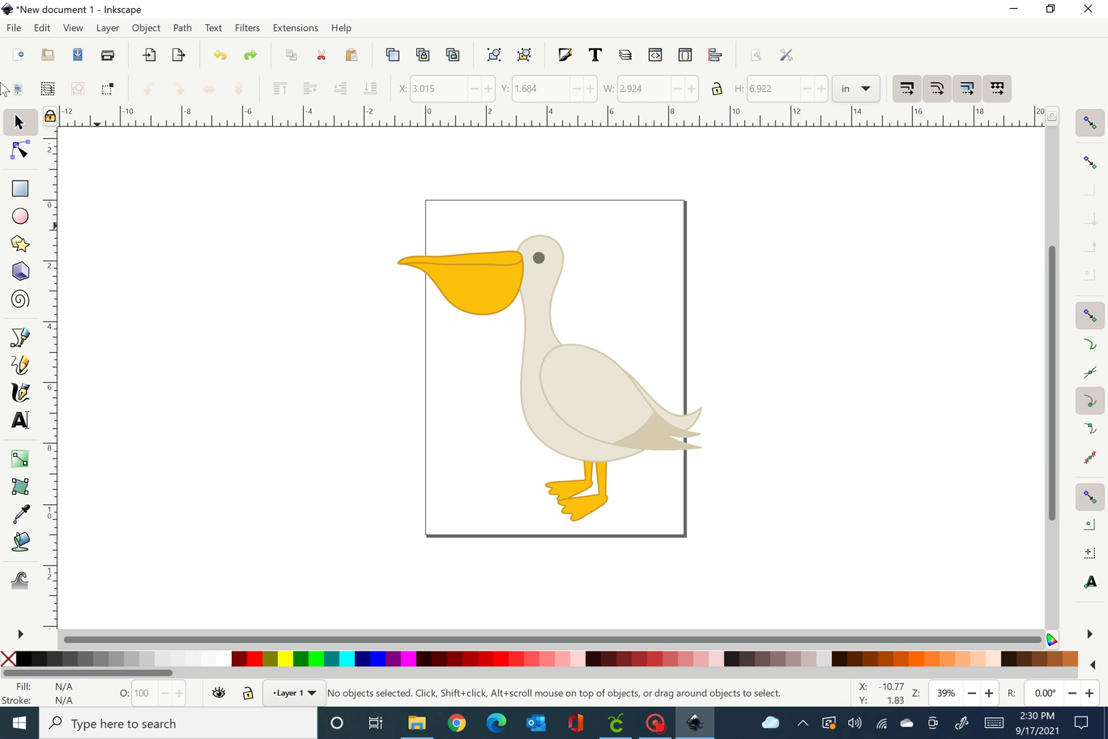
# Select all of the pelican's color paths and group them into one object
pyautogui.click(42, 28)
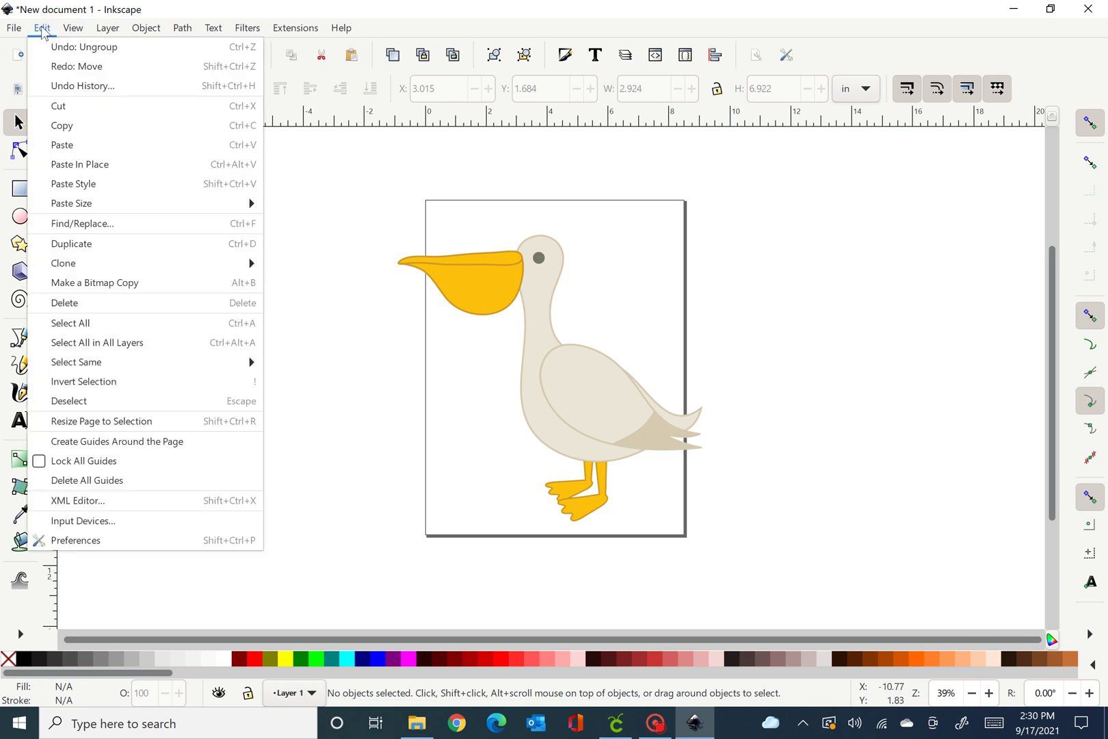
pyautogui.click(726, 509)
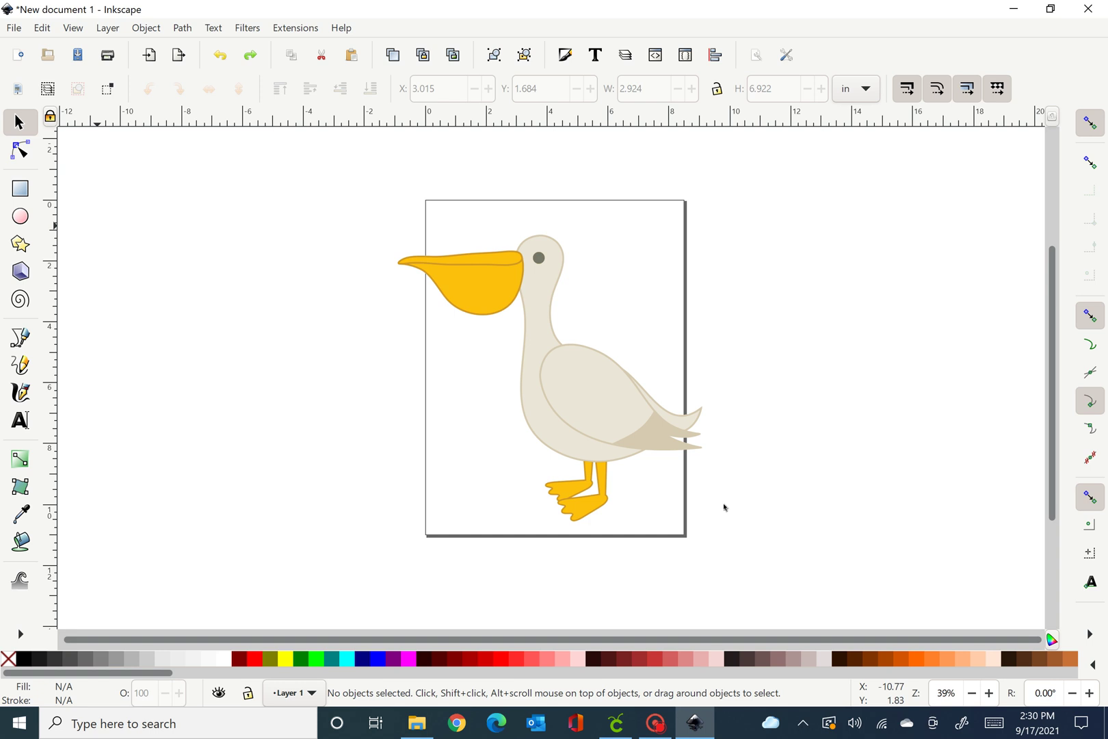
pyautogui.hotkey('ctrl', 'a')
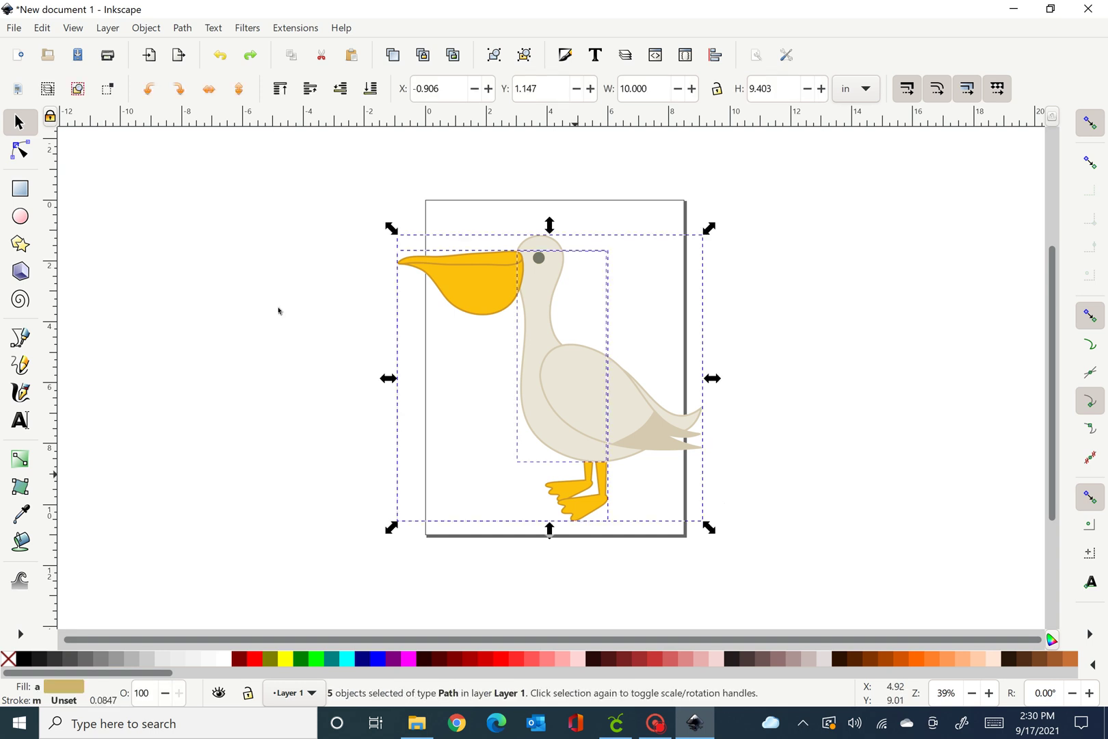
pyautogui.click(181, 27)
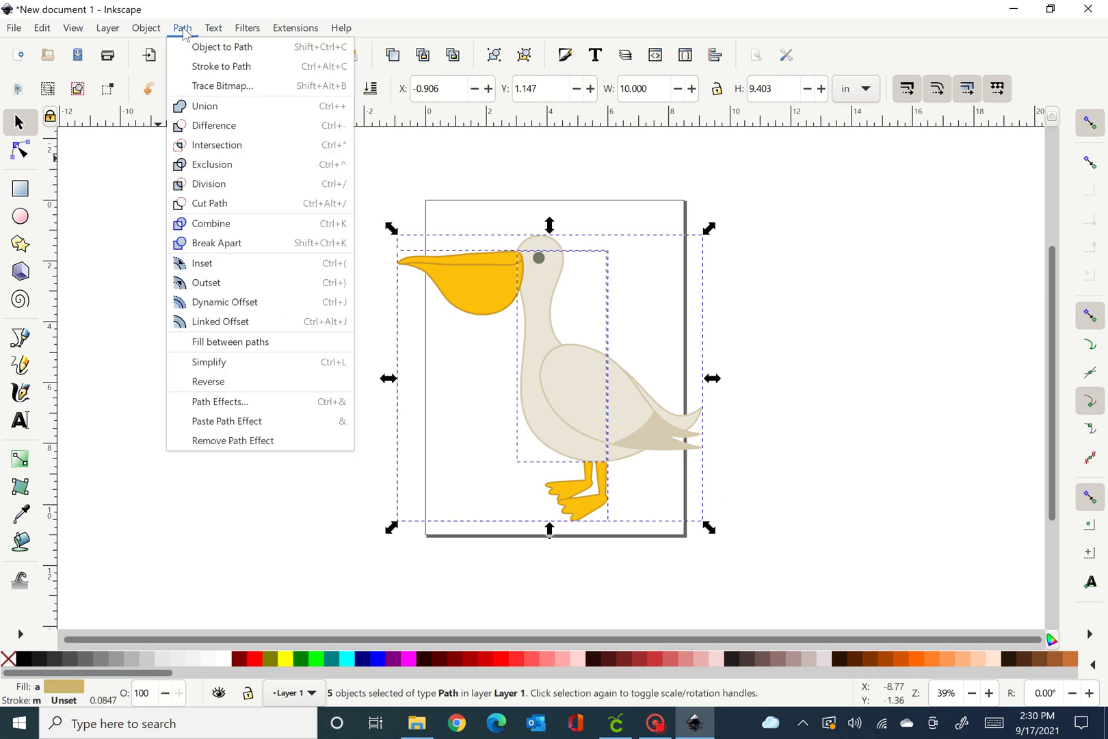
pyautogui.click(219, 46)
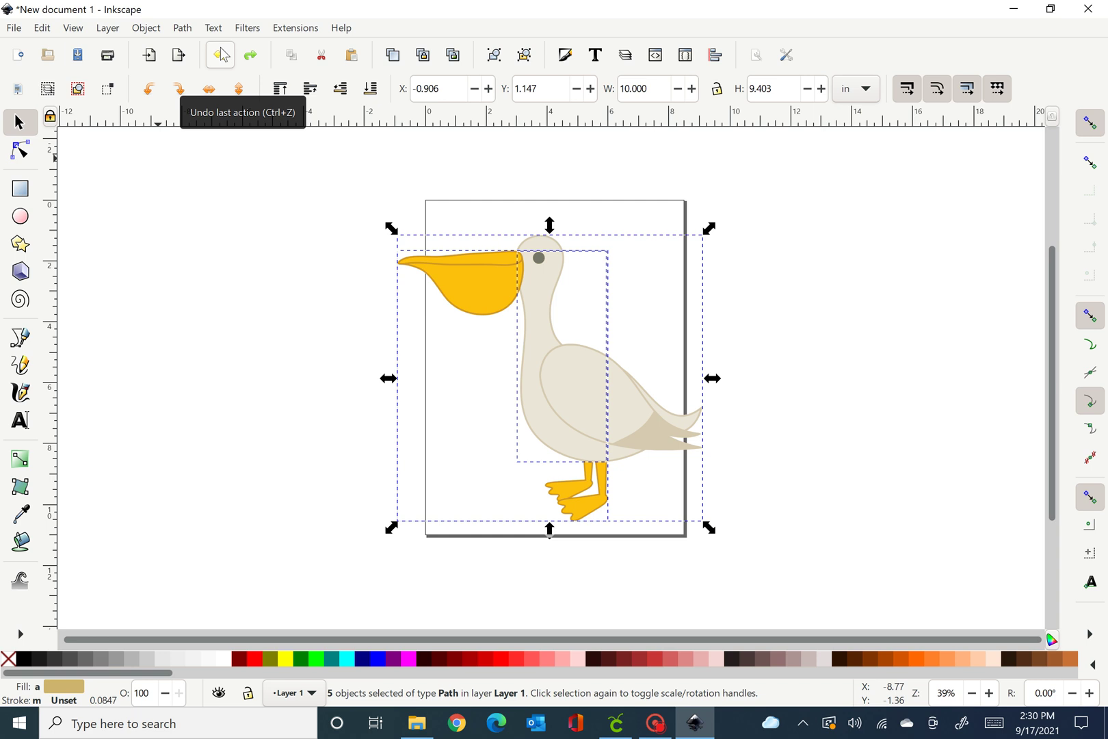
pyautogui.click(144, 28)
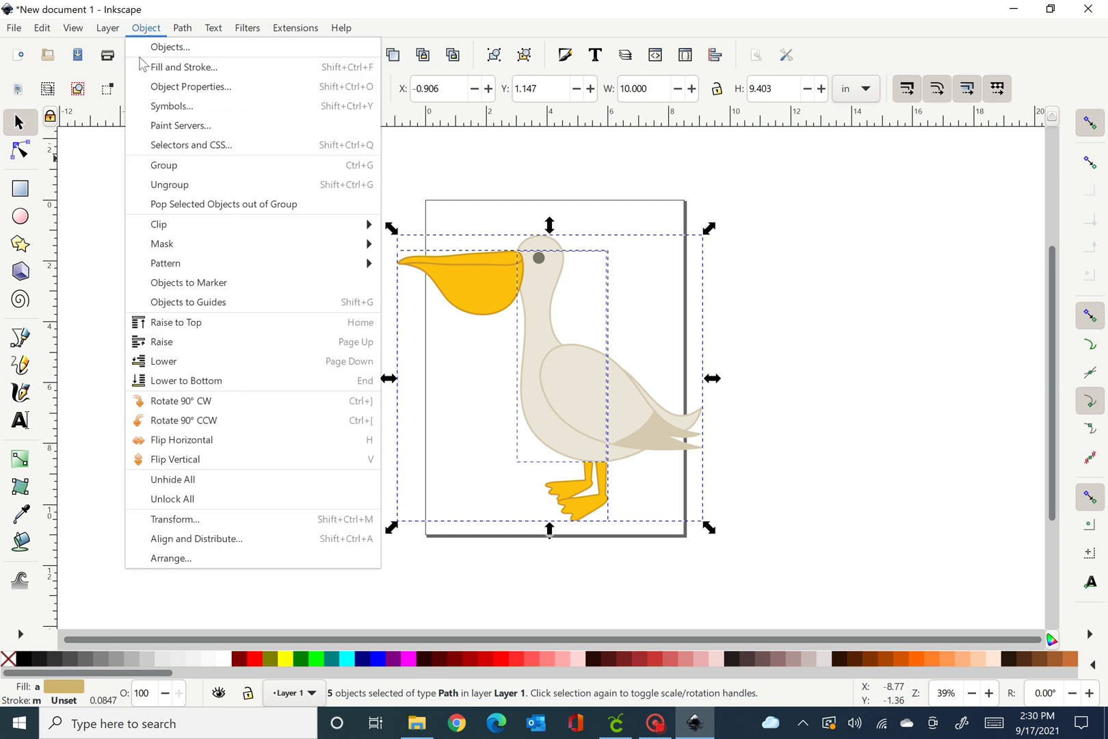
pyautogui.click(177, 166)
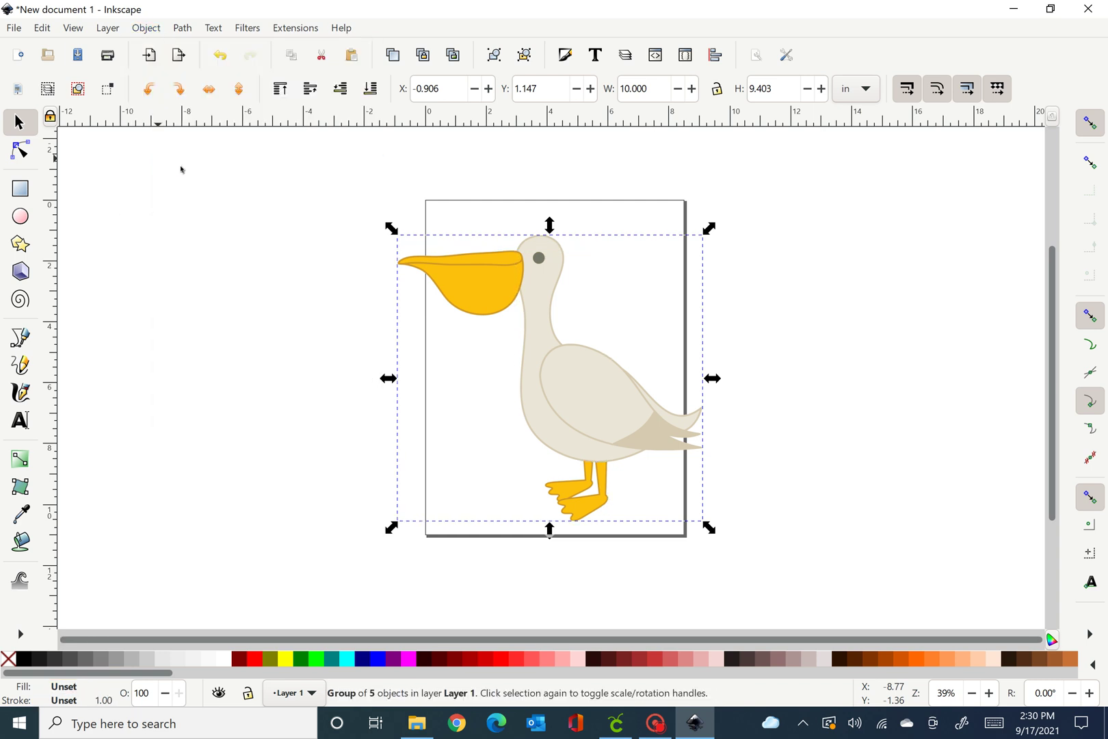
# Save the drawing to the Desktop as an Inkscape SVG named Simple Pelican
pyautogui.click(13, 28)
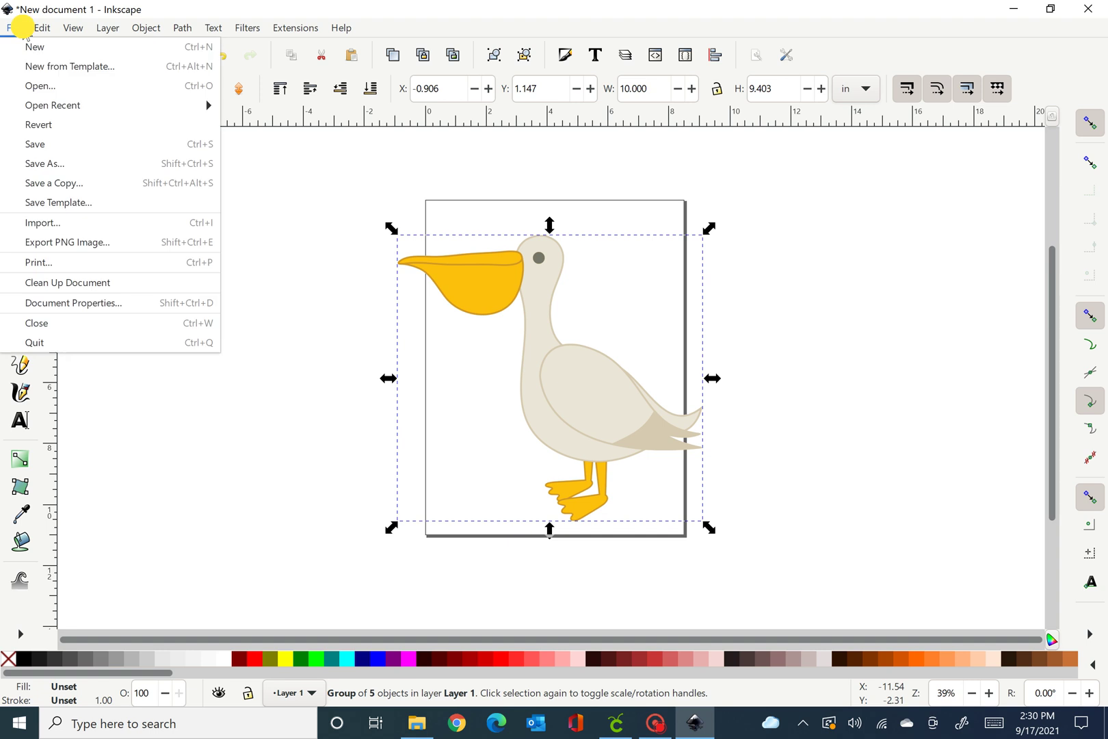
pyautogui.click(47, 164)
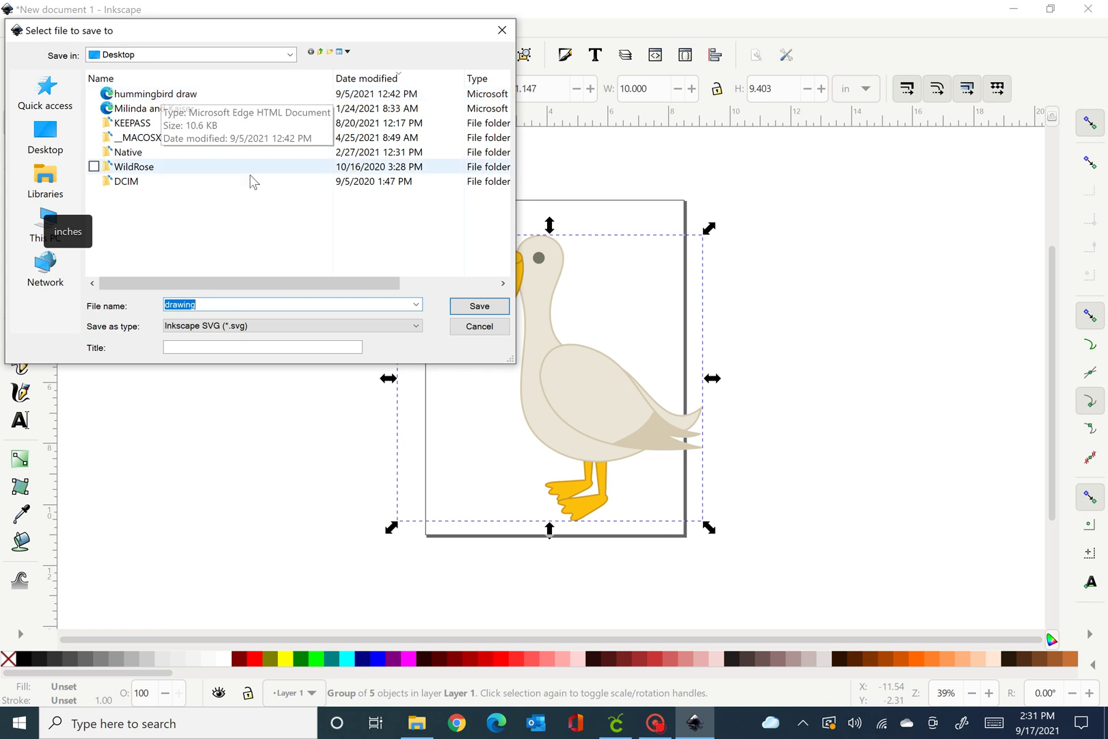
pyautogui.write('S')
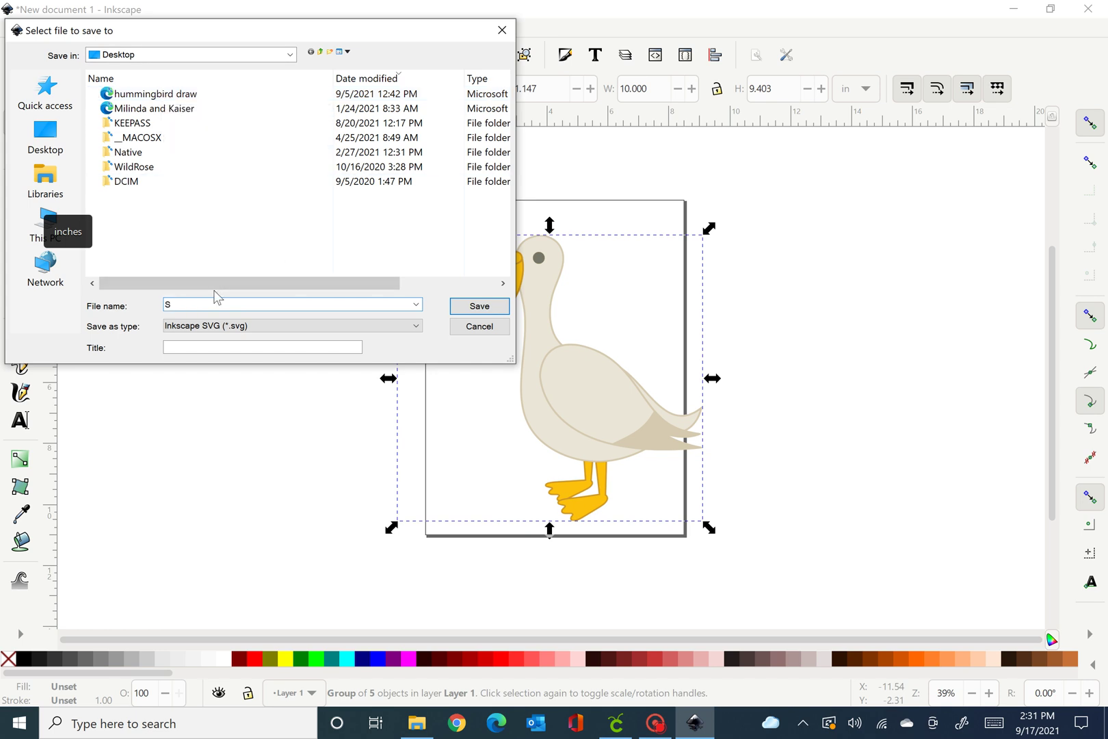
pyautogui.write('imple Pelican')
pyautogui.press('Tab')
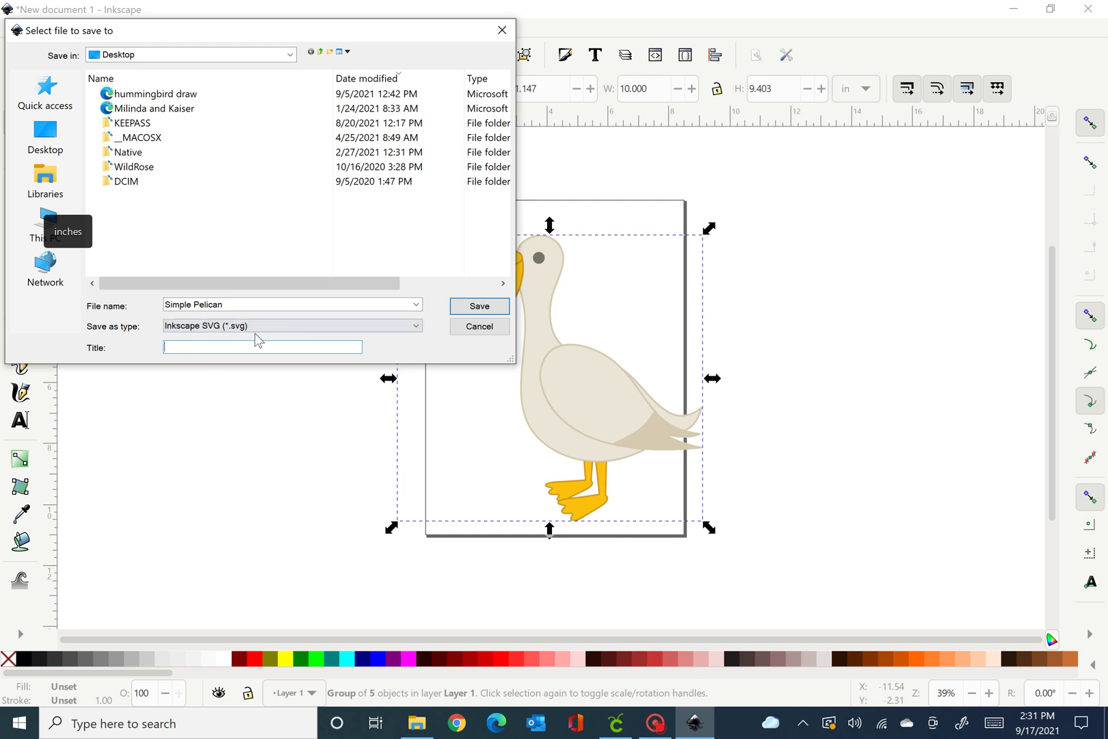
pyautogui.click(492, 305)
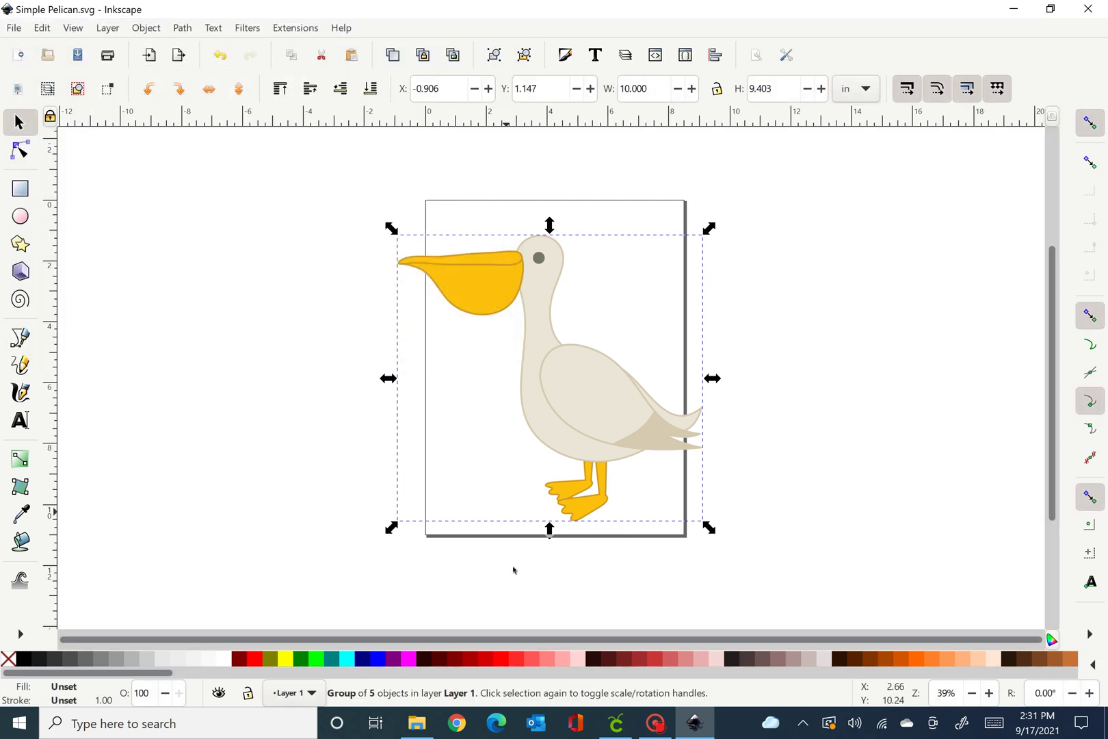
# Switch to Cricut Design Space, start a new image upload and browse for a file
pyautogui.click(615, 721)
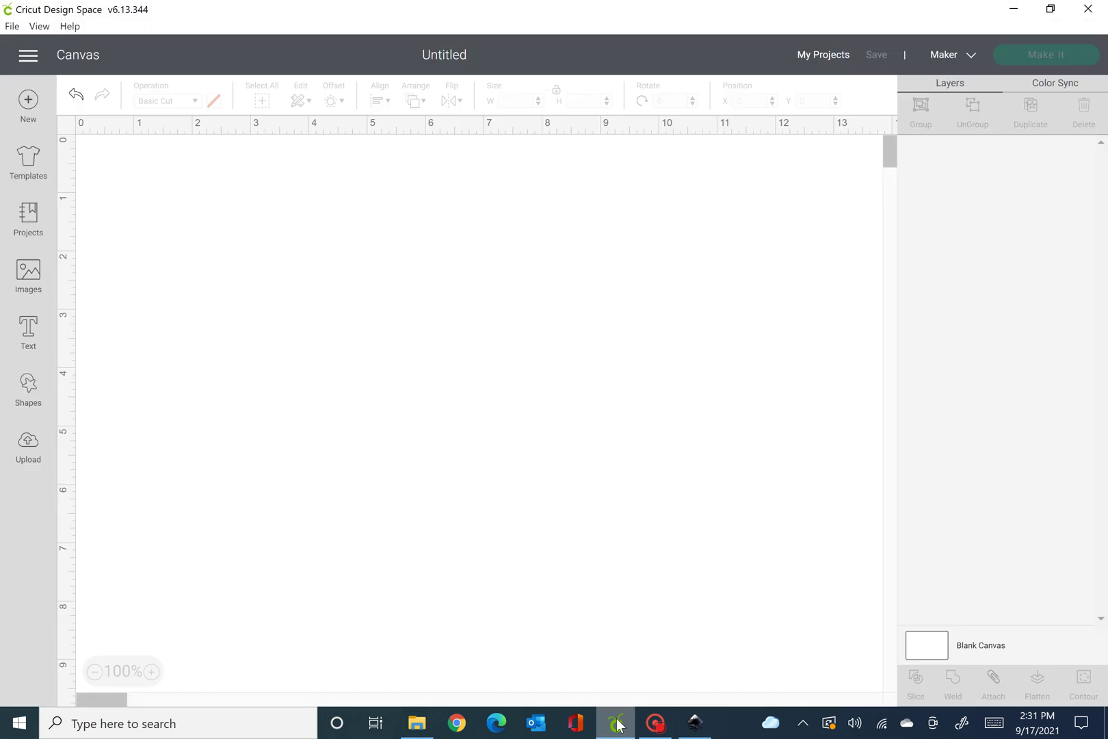
pyautogui.click(34, 451)
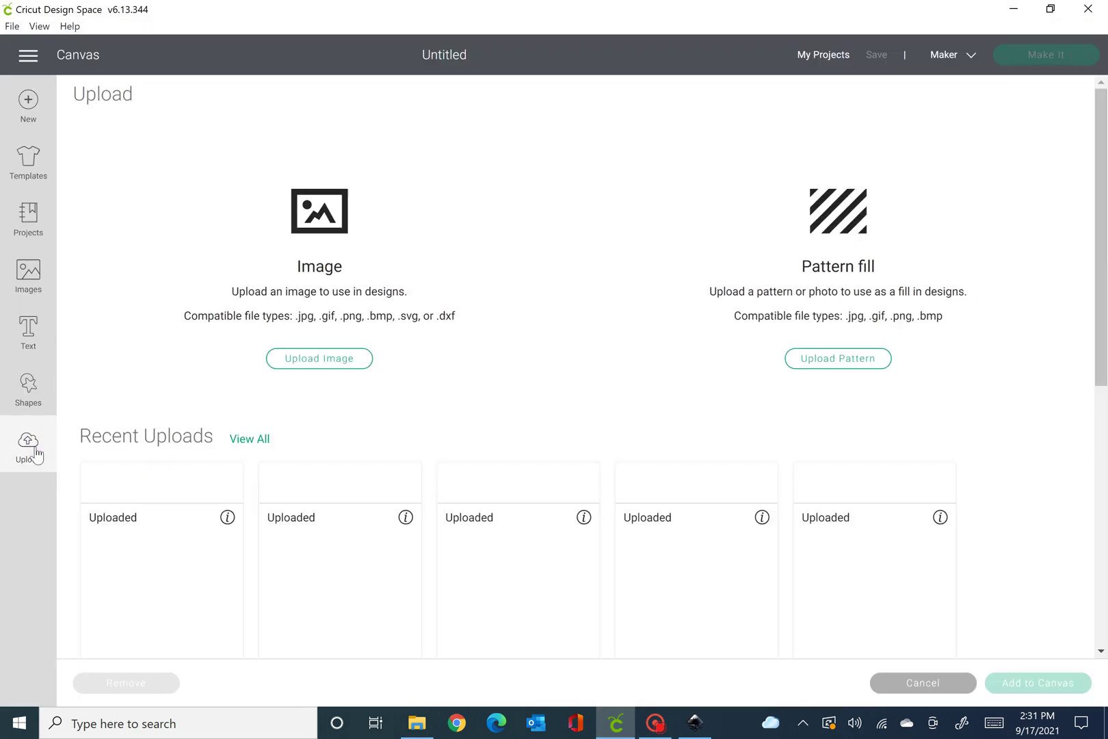
pyautogui.click(351, 370)
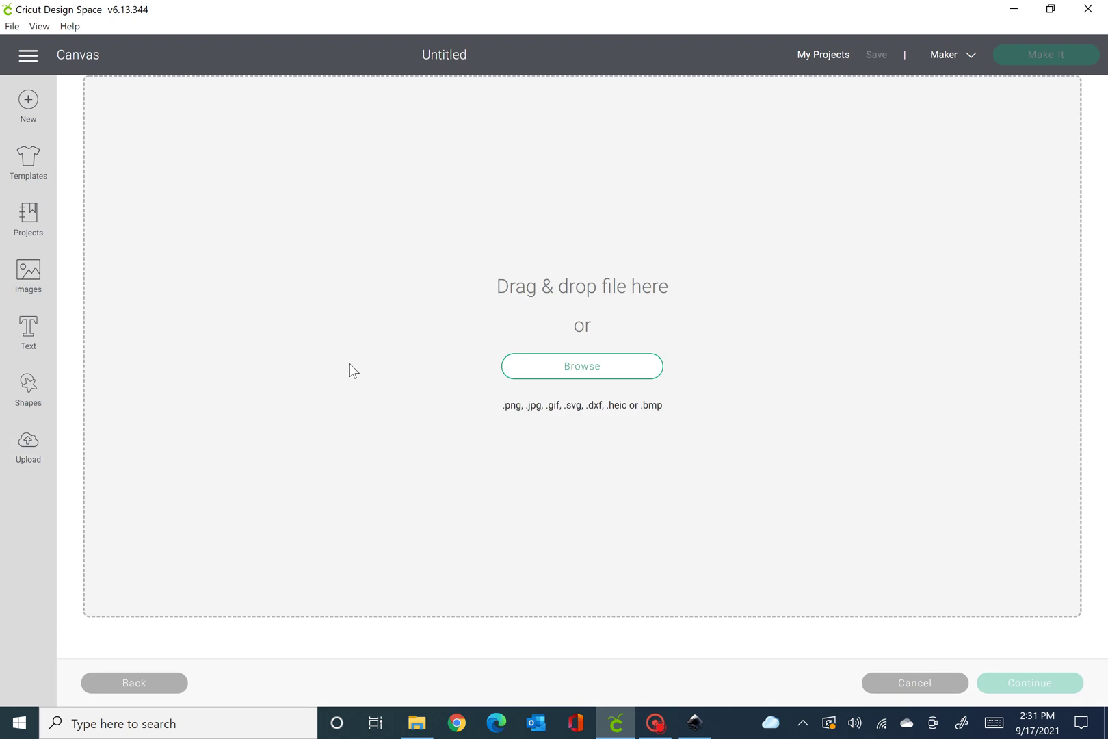
pyautogui.click(609, 371)
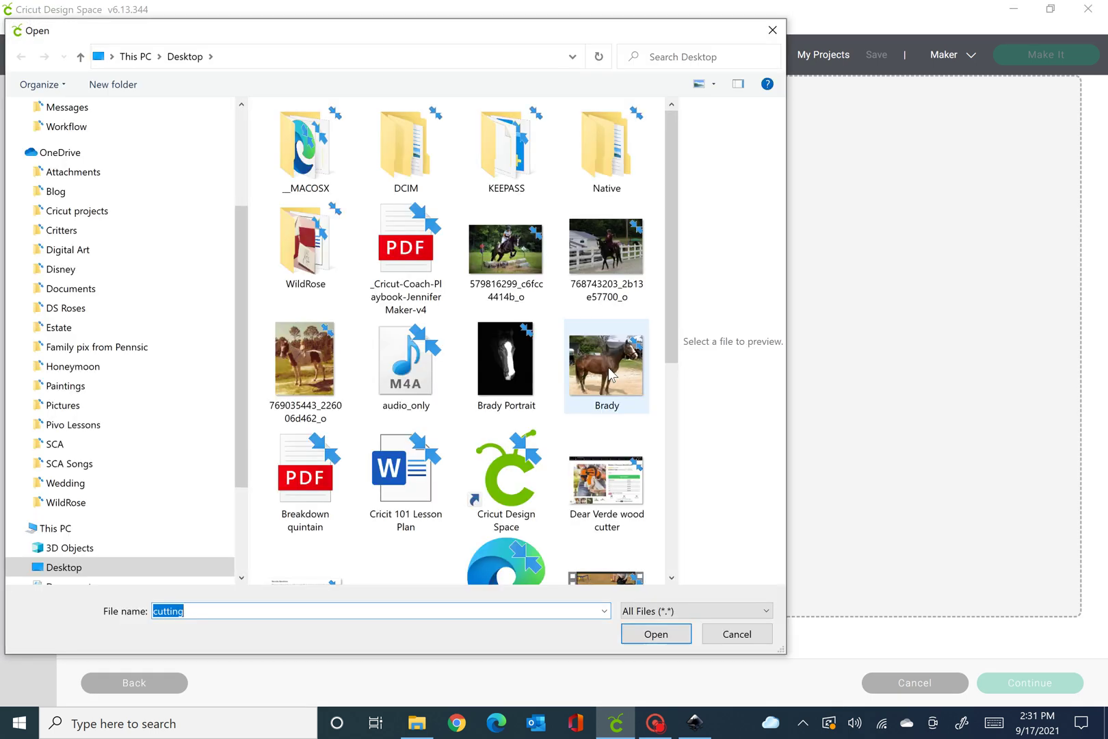
# Open the Simple Pelican file from the Desktop folder as the image for the upload
pyautogui.moveTo(244, 235); pyautogui.dragTo(246, 139)
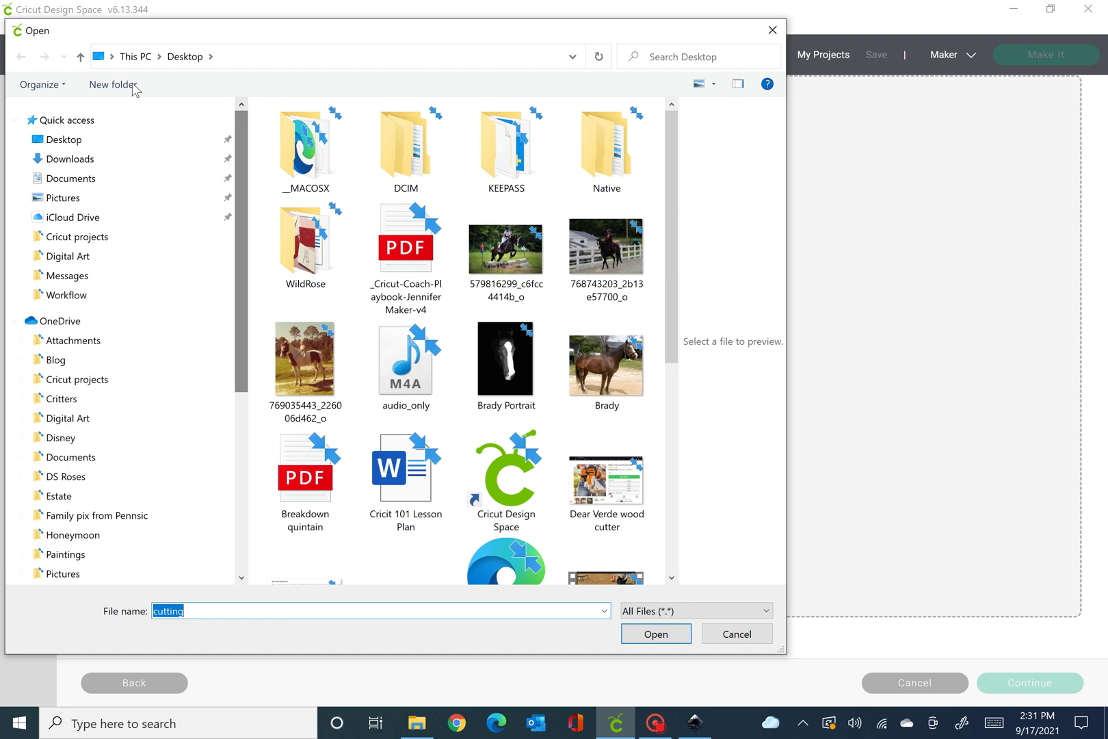
pyautogui.click(72, 146)
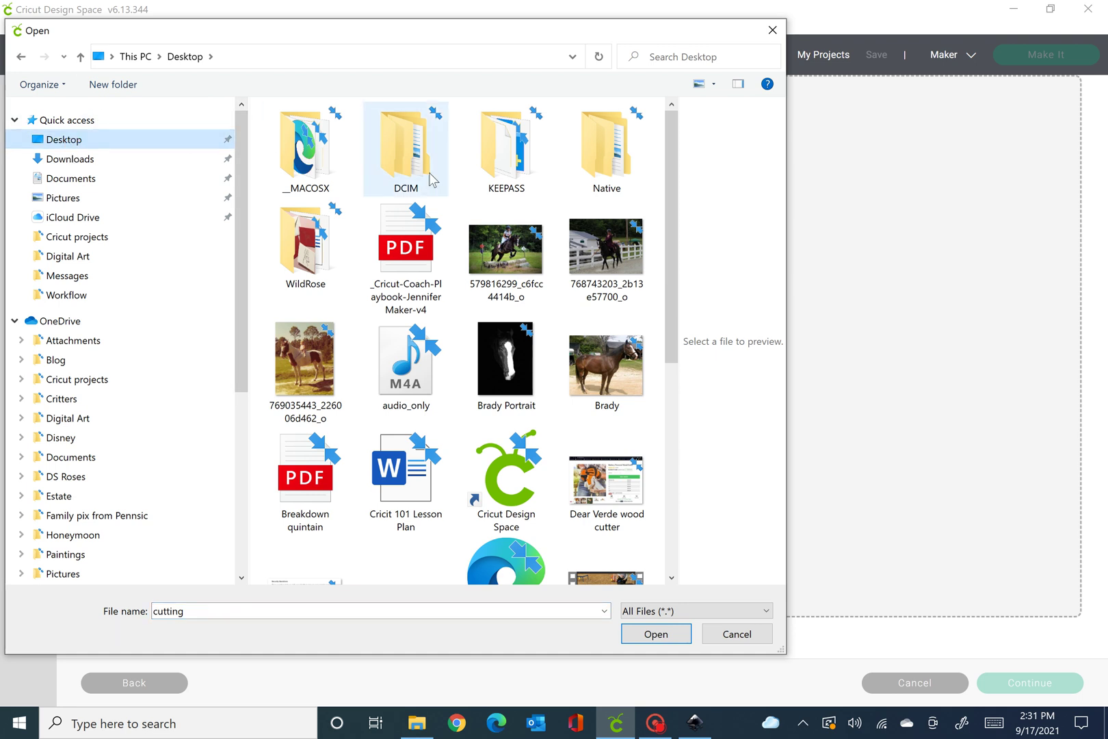
pyautogui.moveTo(671, 331); pyautogui.dragTo(680, 554)
pyautogui.click(603, 414)
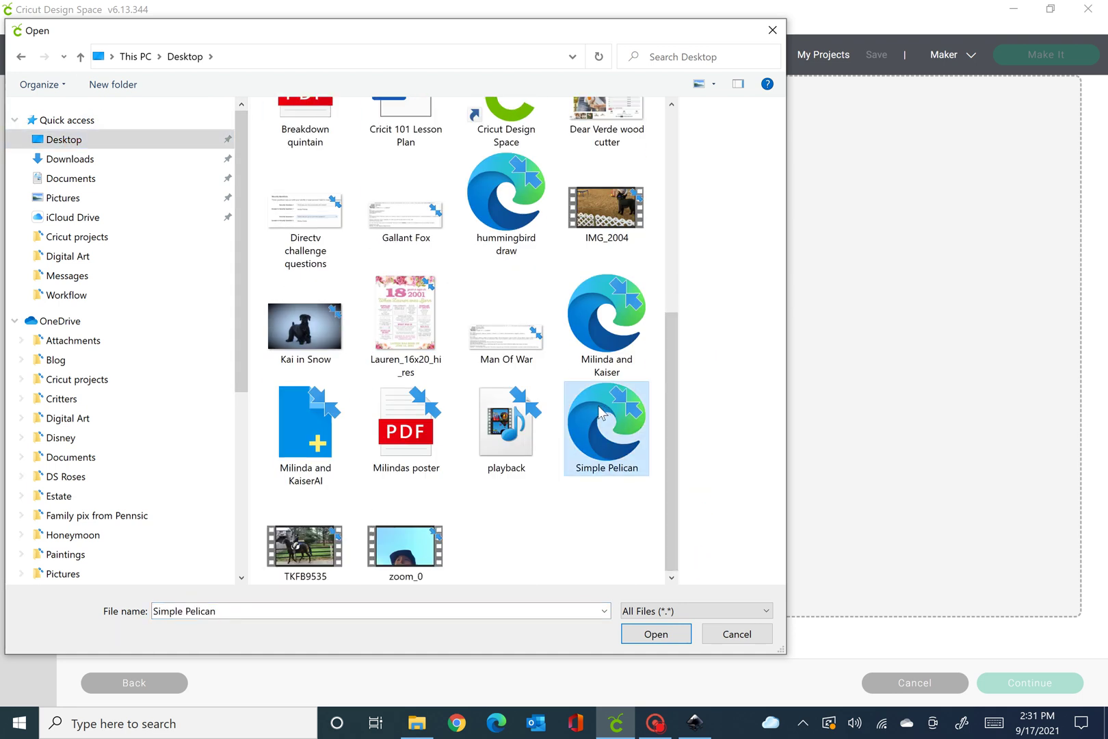
pyautogui.click(660, 634)
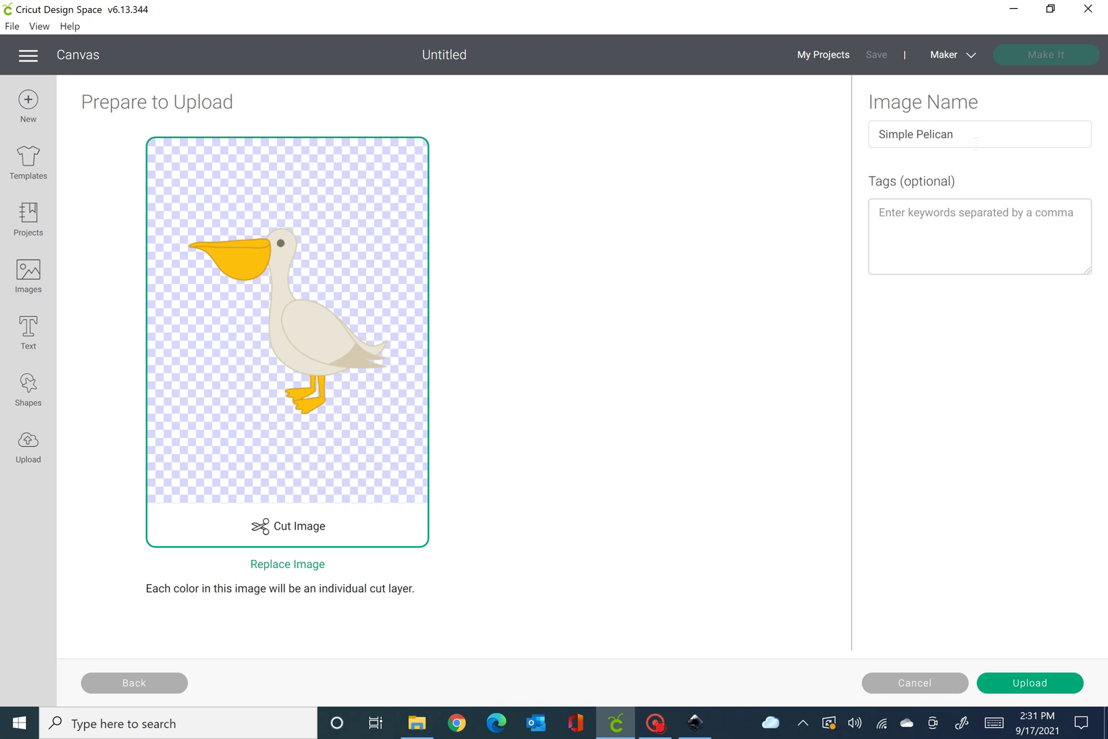
# Upload the prepared cut image and add the Simple Pelican from the recent uploads to the canvas
pyautogui.click(1033, 683)
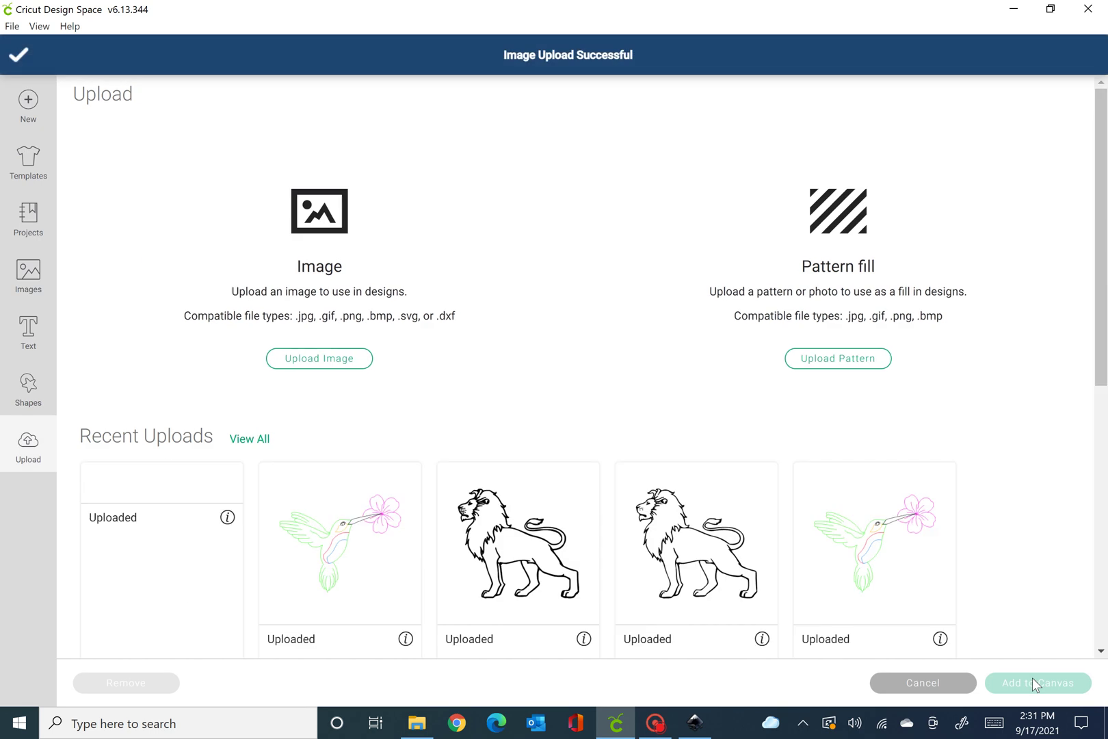
pyautogui.click(163, 541)
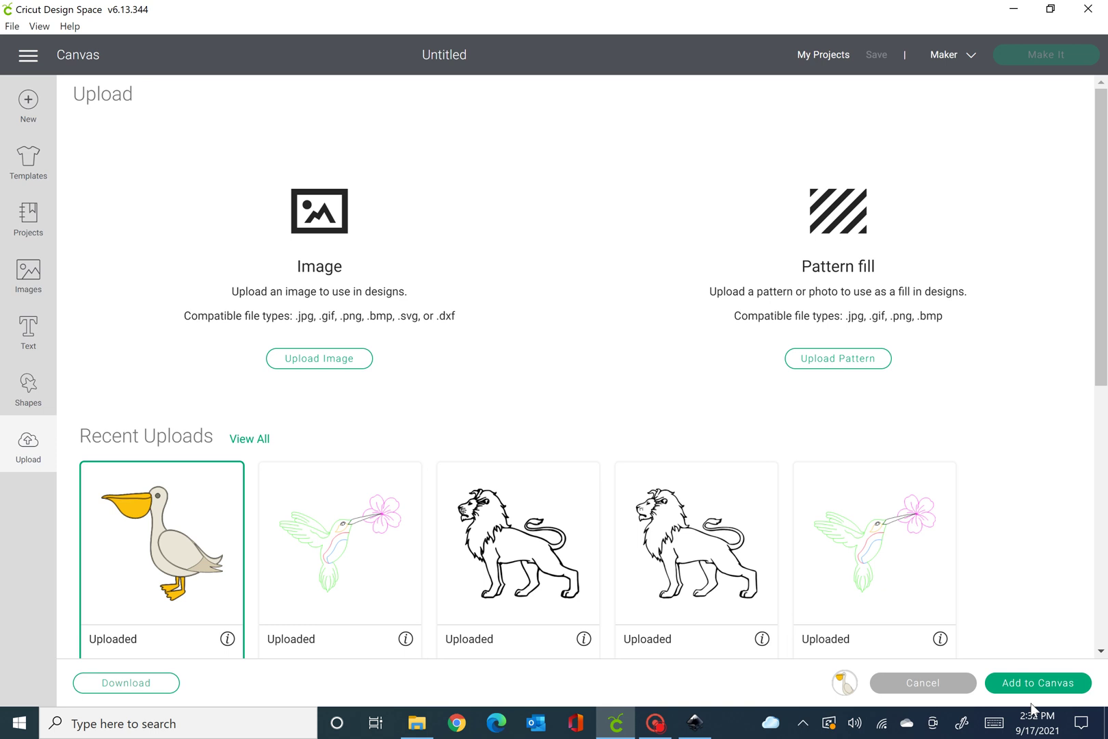
pyautogui.click(1050, 688)
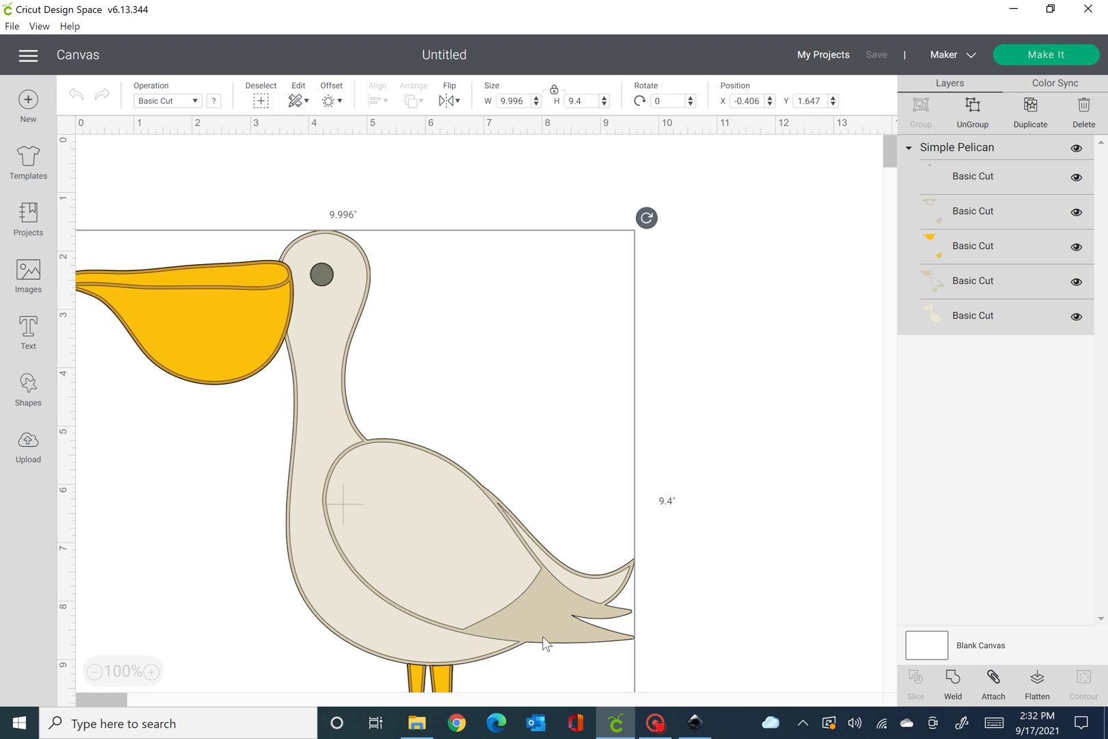
# Hide and reshow each of the five Simple Pelican cut layers in turn to examine which parts each one contains
pyautogui.click(987, 180)
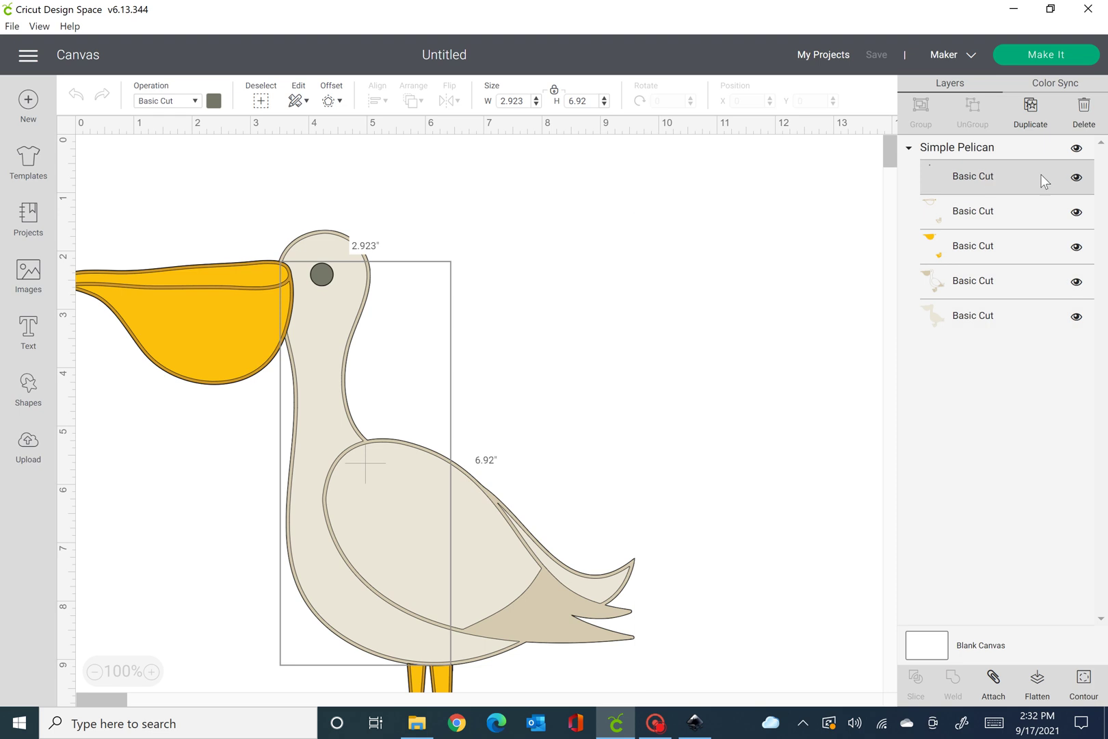
pyautogui.click(1077, 179)
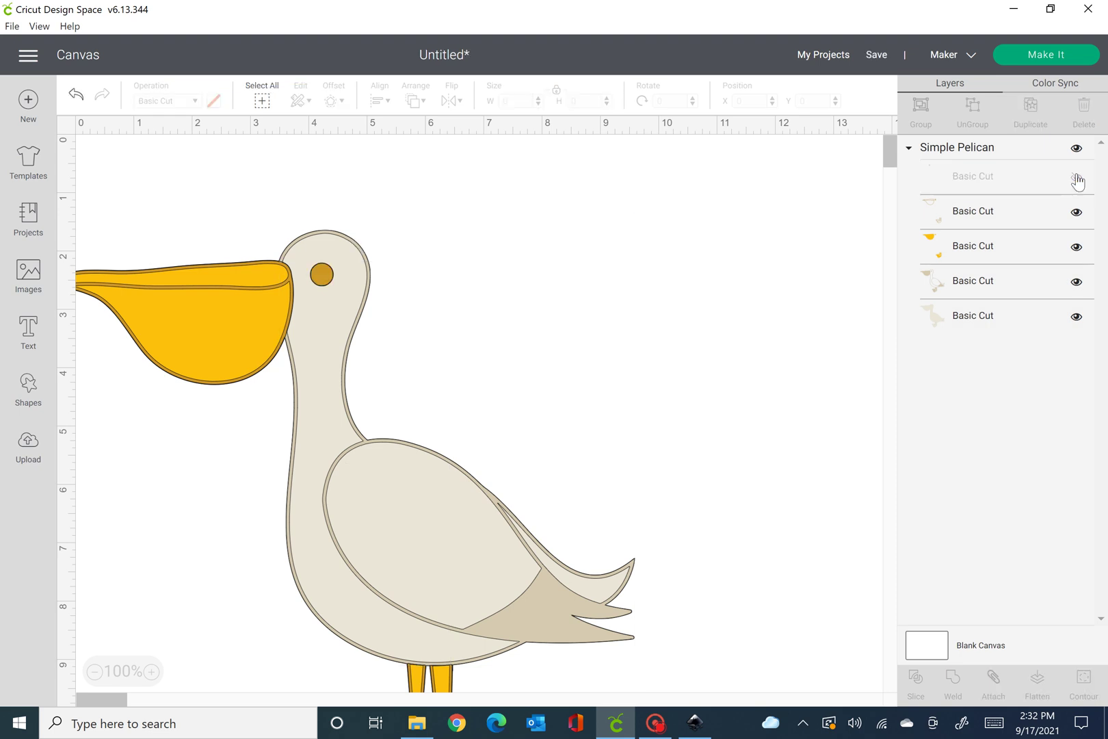
pyautogui.click(1077, 180)
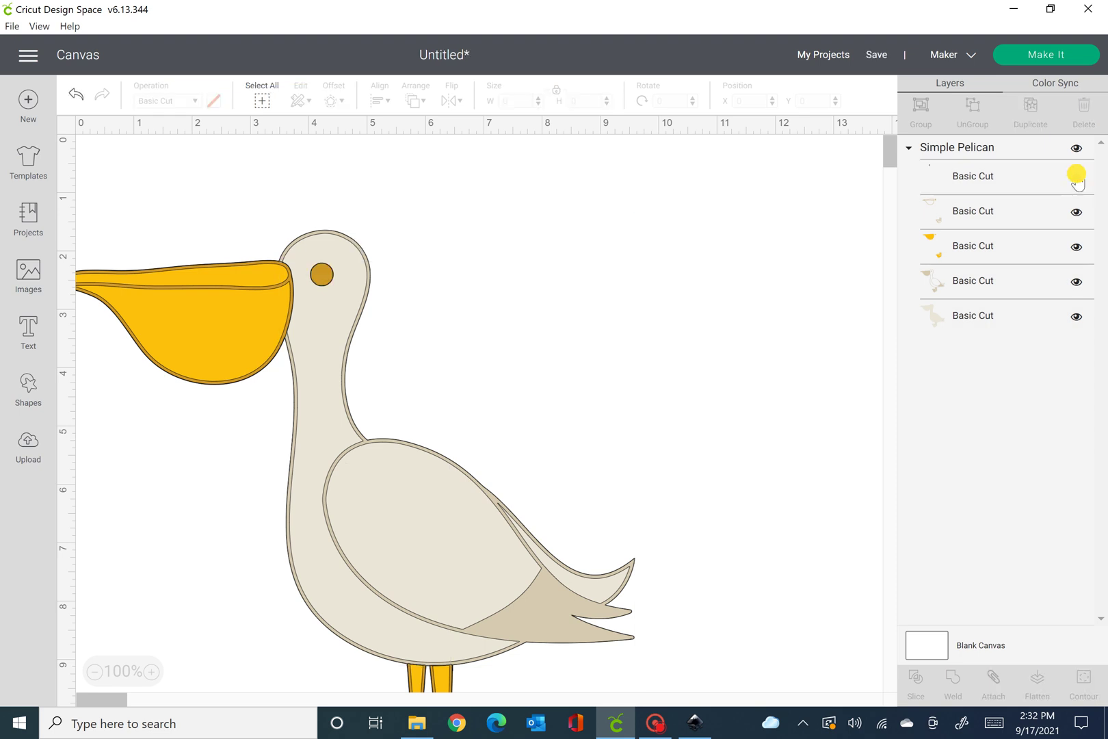
pyautogui.click(1077, 213)
pyautogui.click(1076, 213)
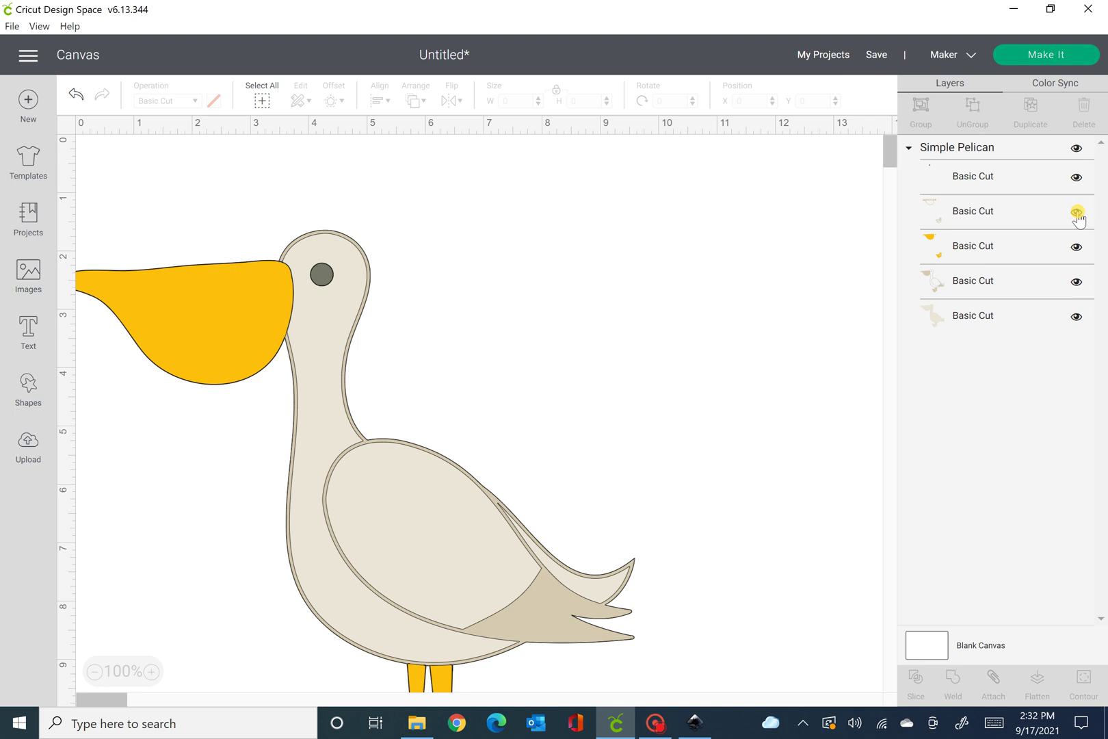
pyautogui.click(1079, 246)
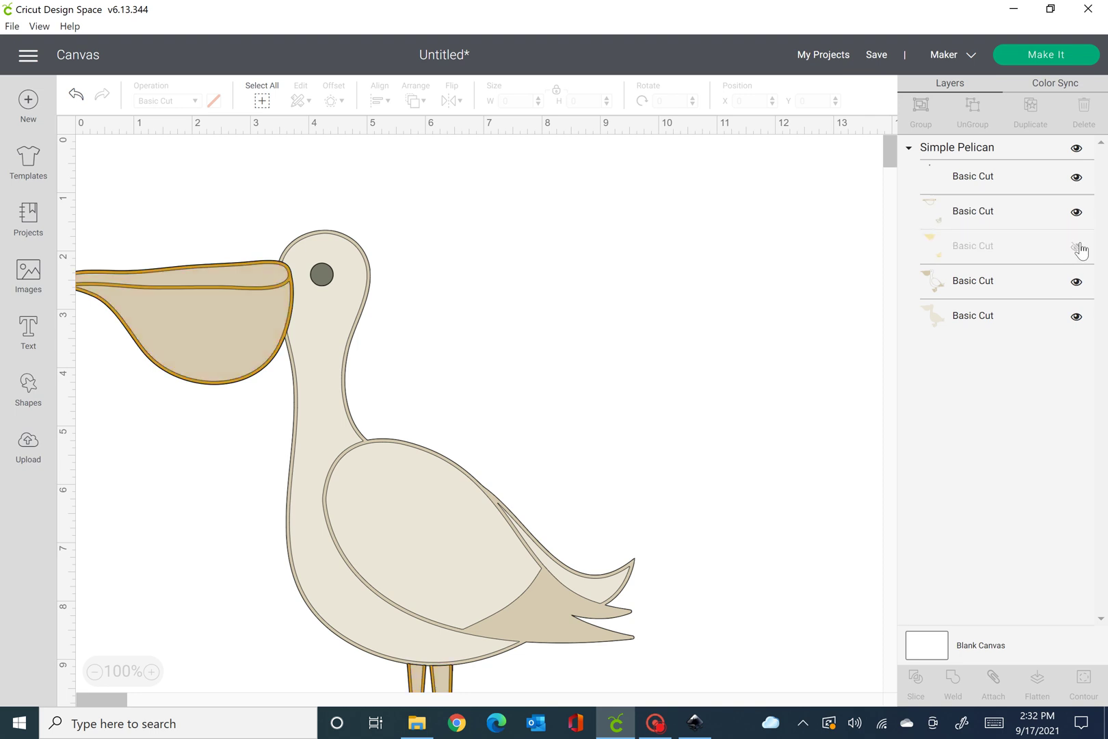
pyautogui.click(1079, 247)
pyautogui.click(1075, 281)
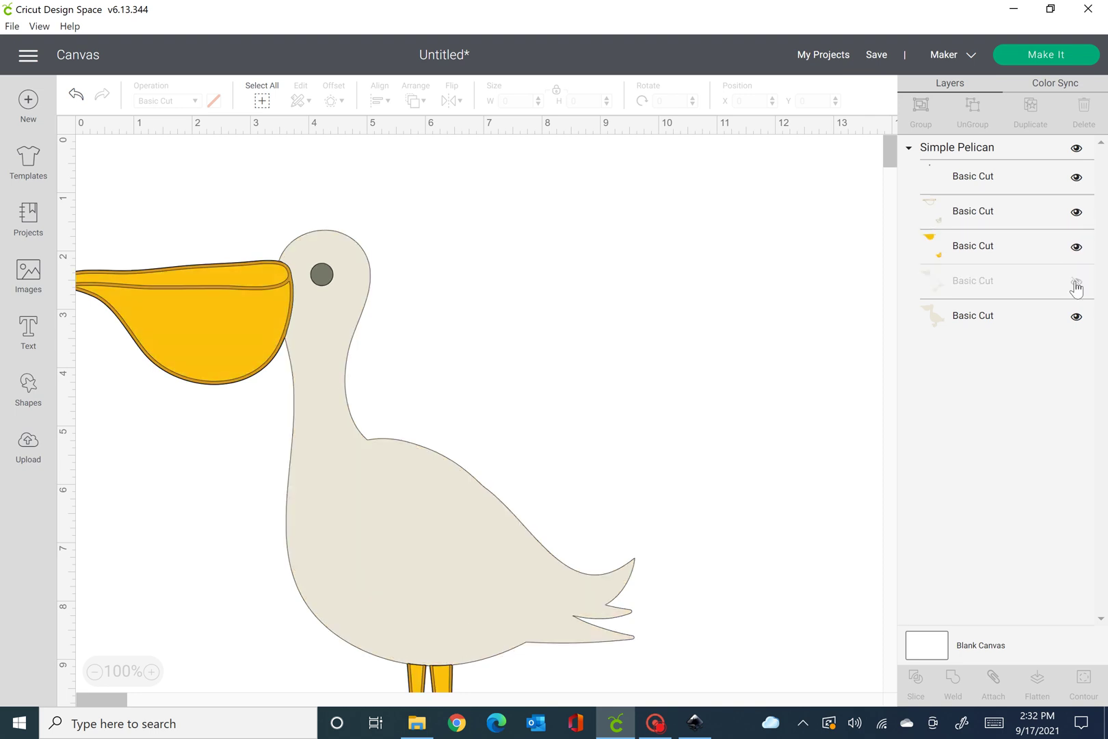
pyautogui.click(1076, 281)
pyautogui.click(1075, 317)
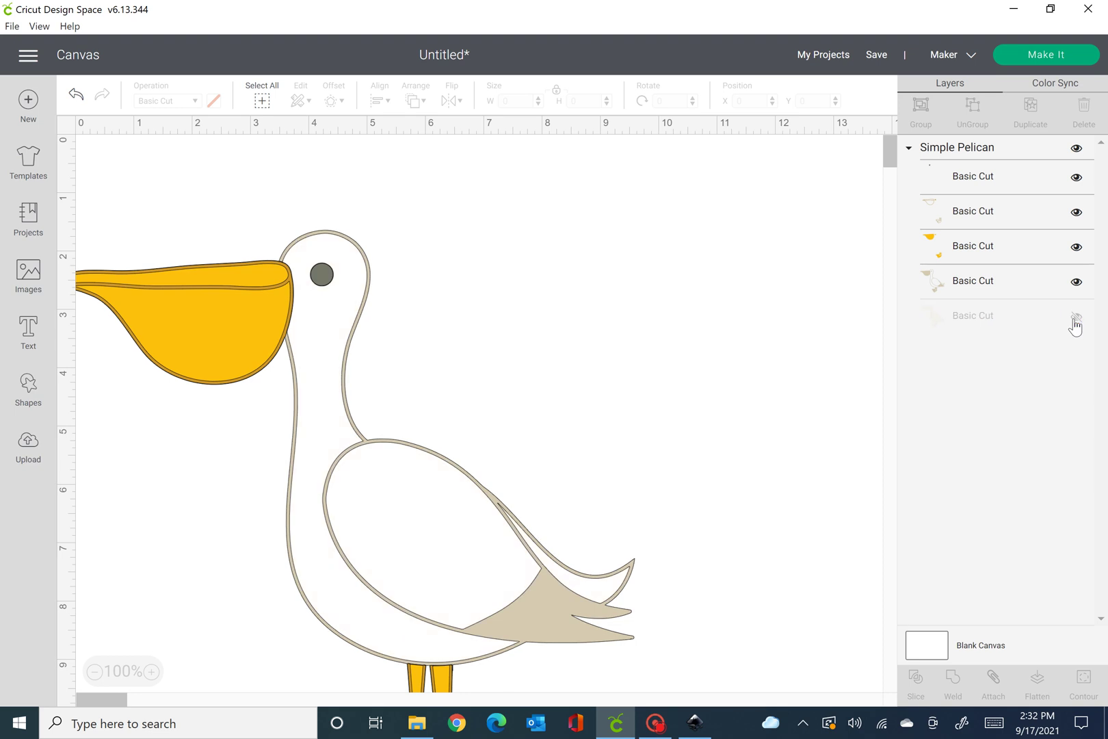
pyautogui.click(1075, 320)
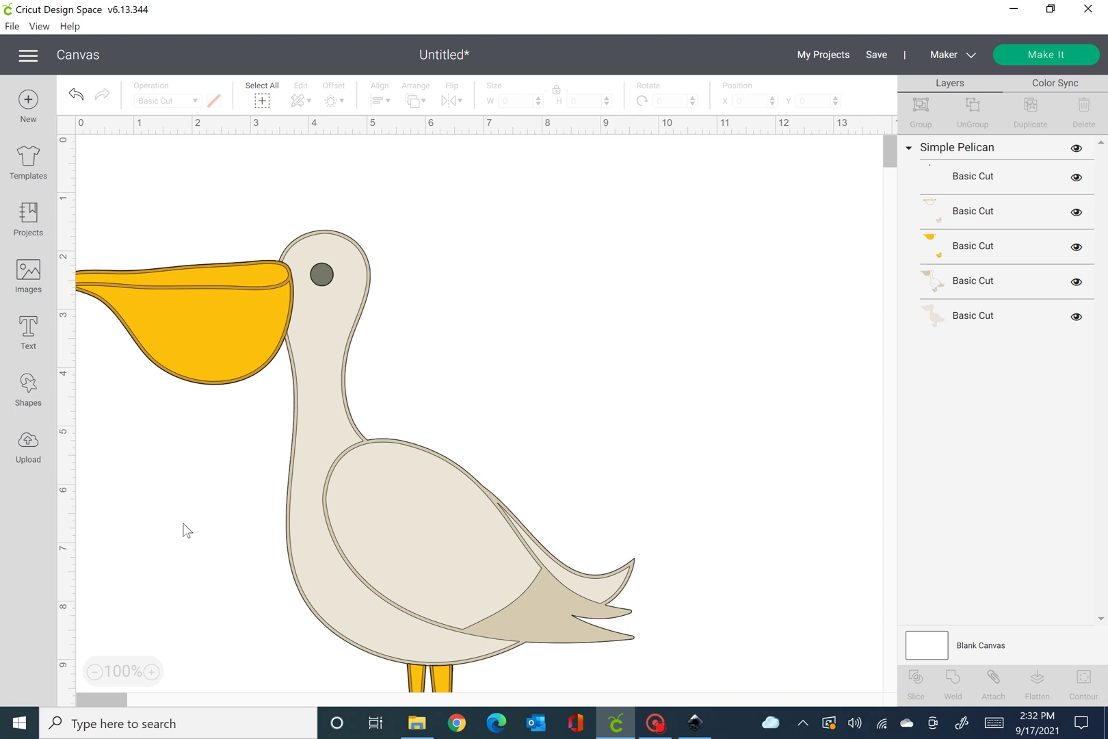
# Select the whole pelican and reduce the canvas zoom to 75% to view it down to its feet, then deselect it
pyautogui.hotkey('ctrl', 'a')
pyautogui.click(95, 671)
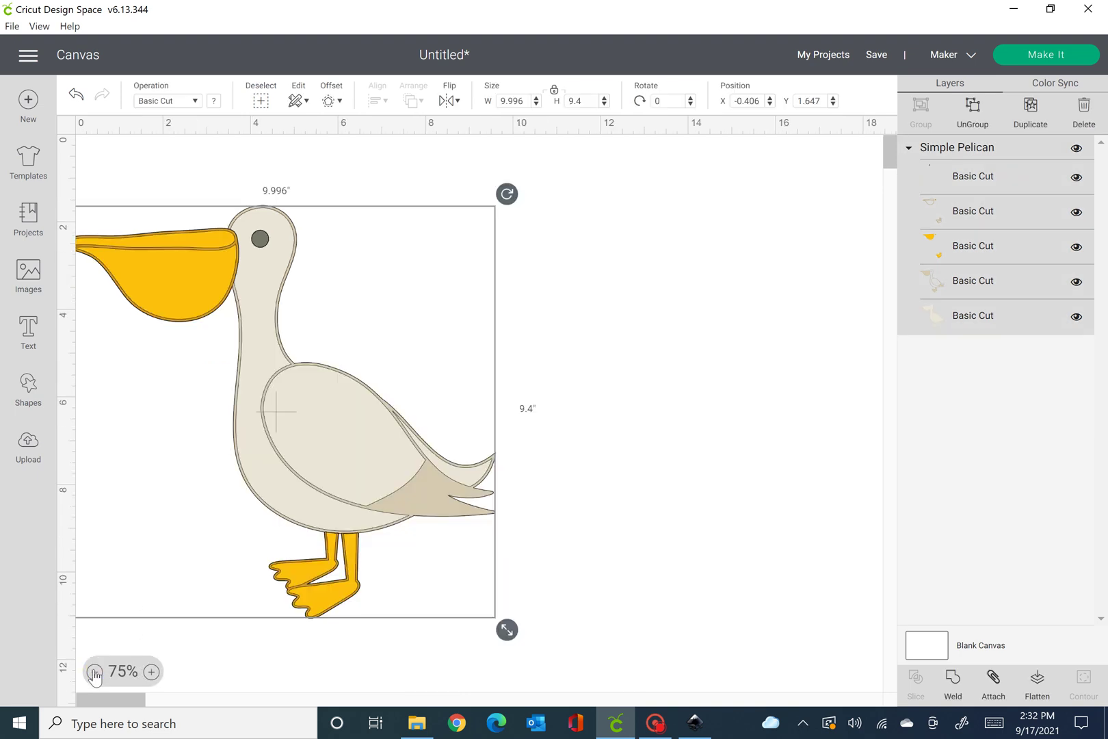
pyautogui.click(137, 712)
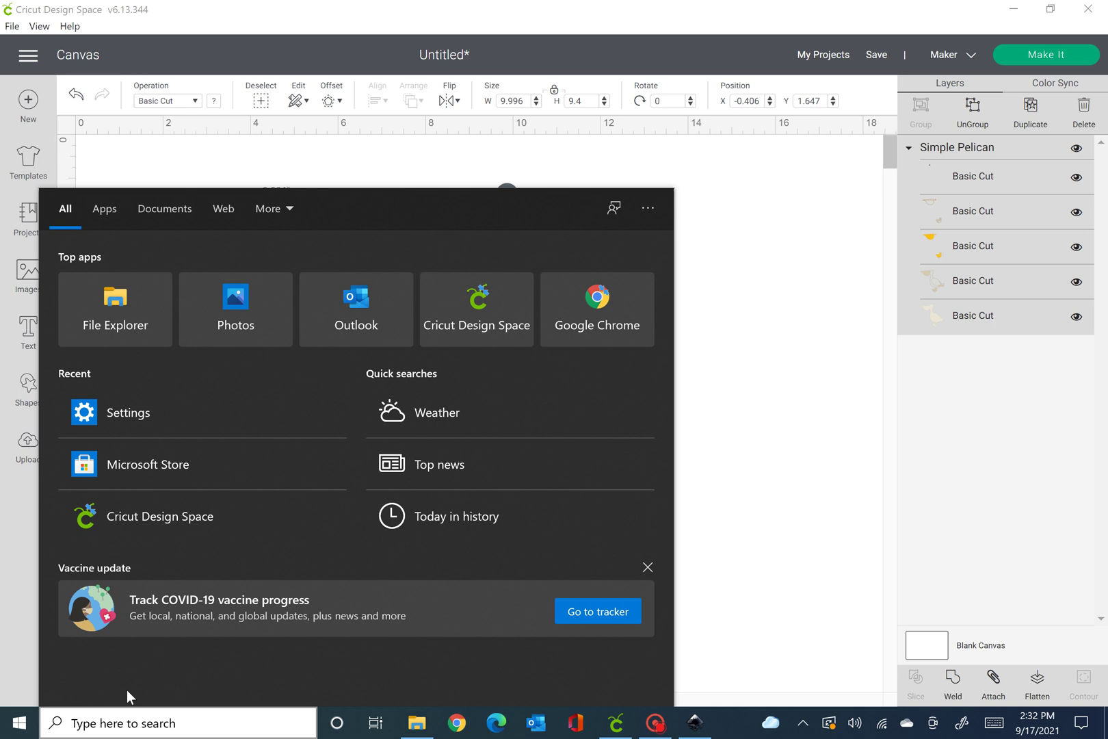
pyautogui.click(764, 425)
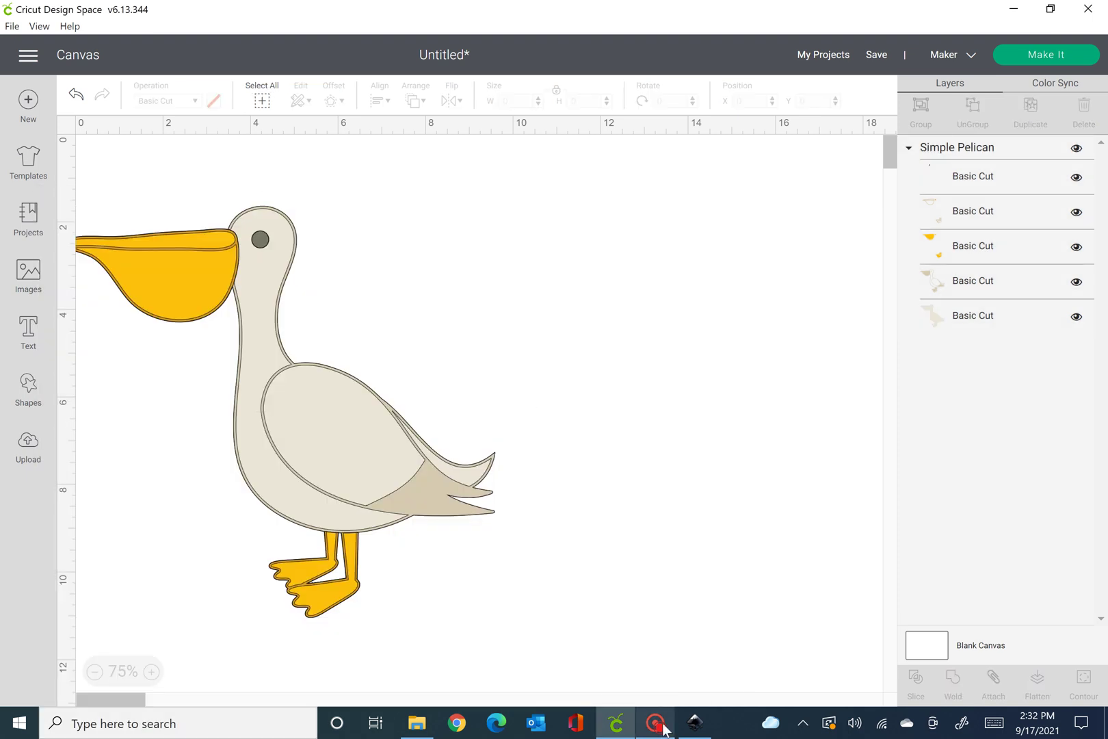
pyautogui.moveTo(662, 731)
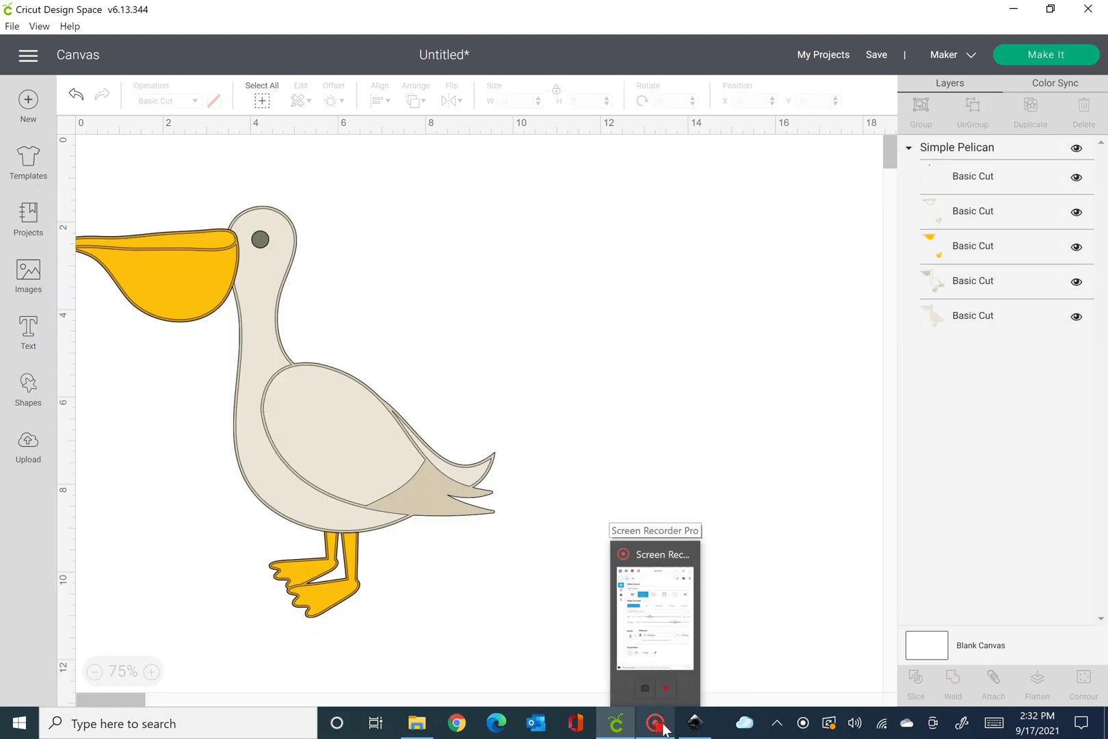
pyautogui.click(660, 729)
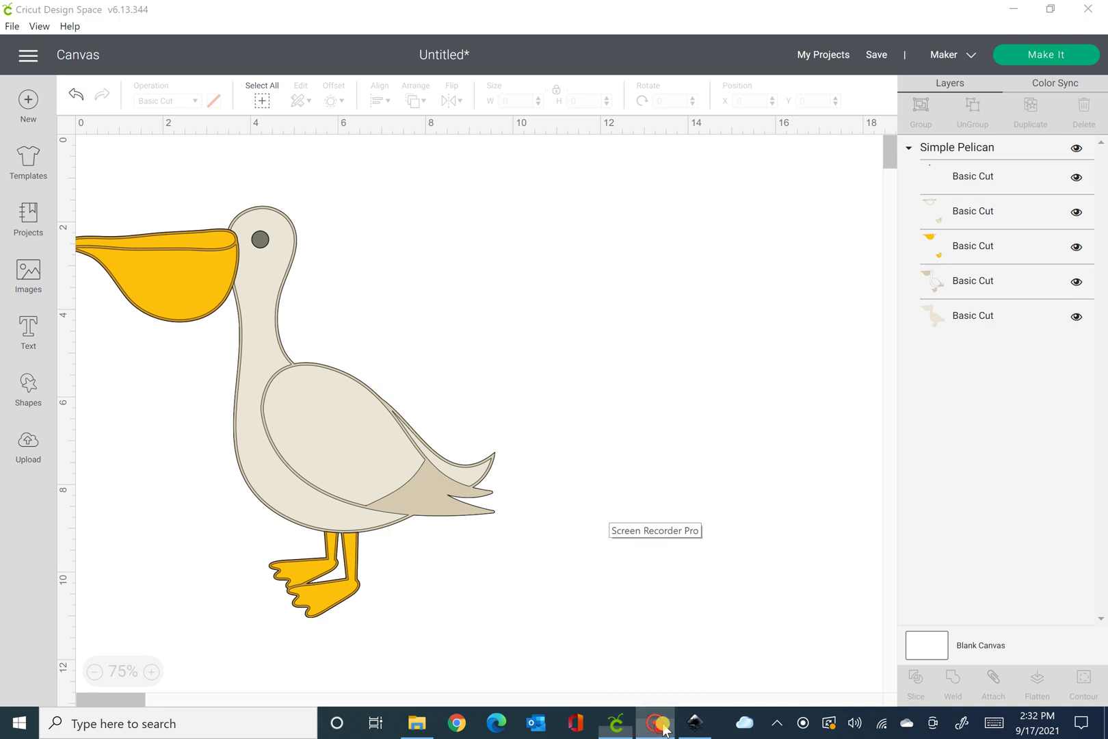